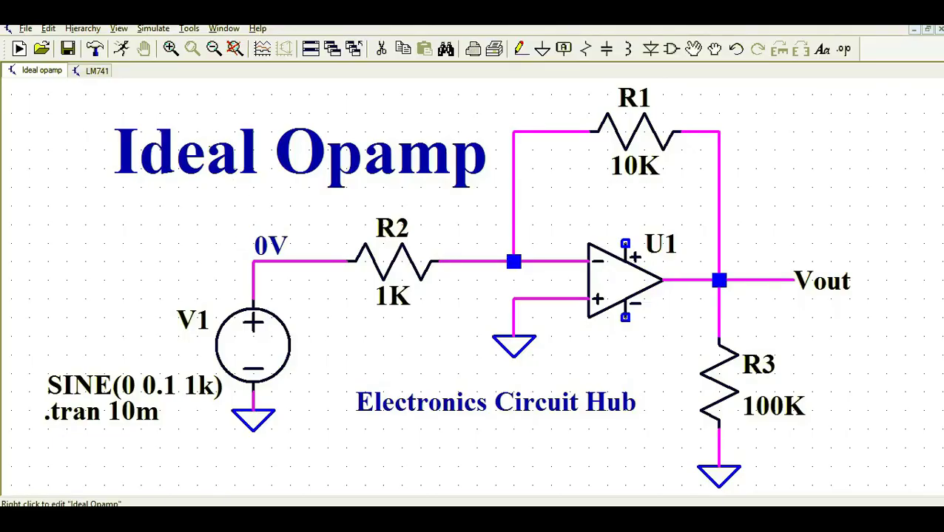
# - Look through the Electronics Circuit Hub channel's membership levels on YouTube and view the Mentorship level's details
pyautogui.click(92, 70)
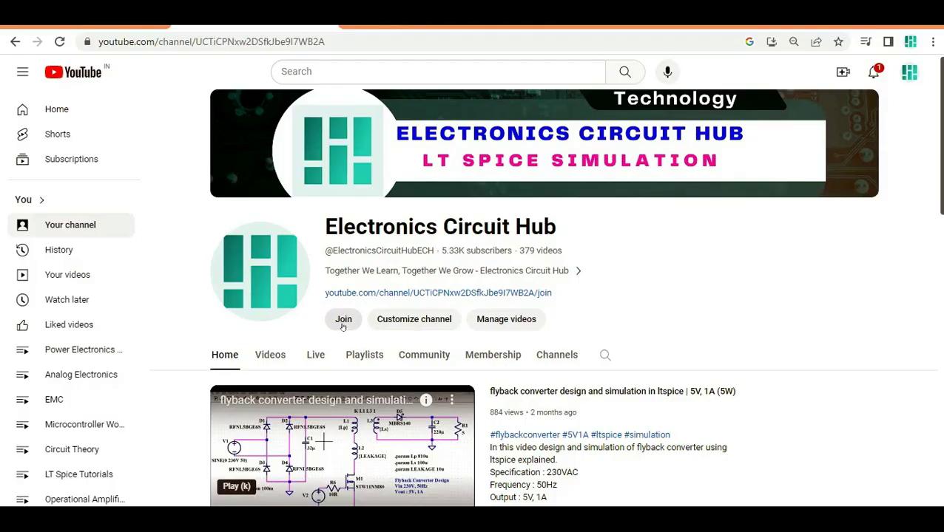
pyautogui.click(342, 319)
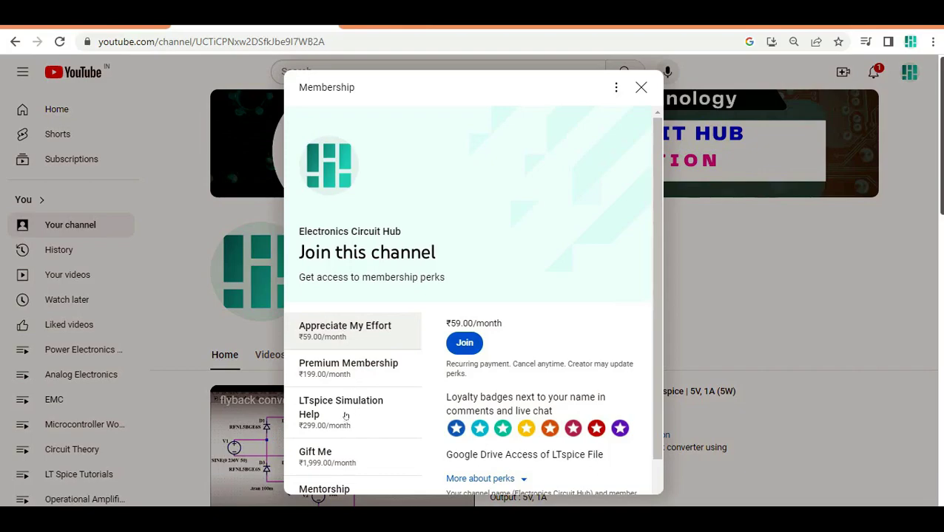
pyautogui.scroll(-1, 345, 417)
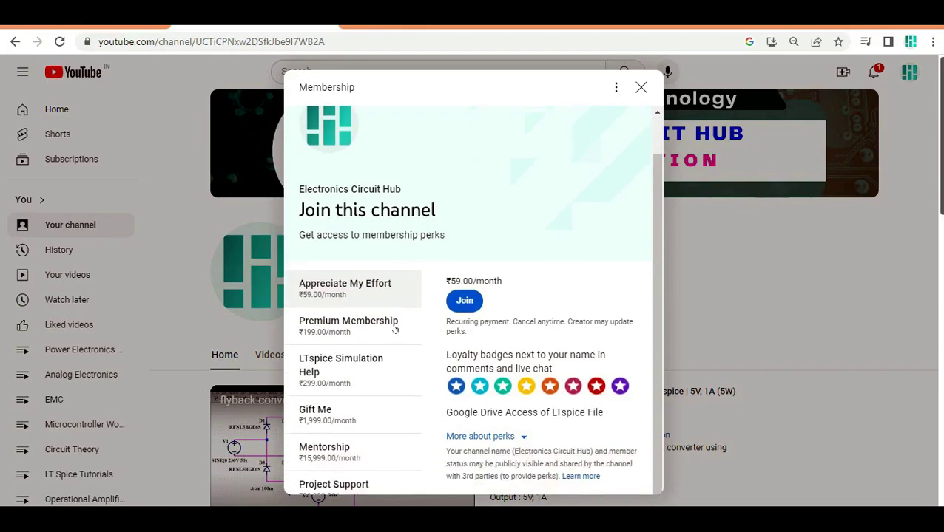
pyautogui.click(350, 450)
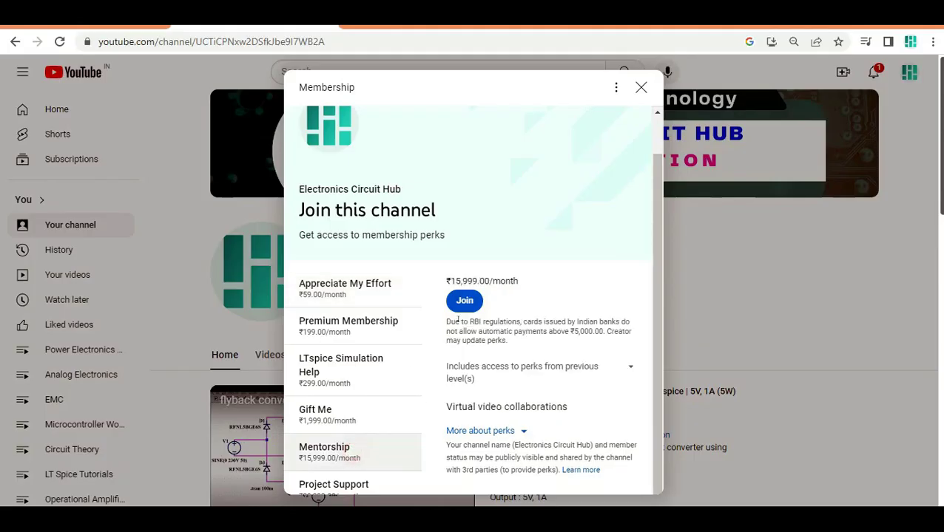
pyautogui.click(465, 303)
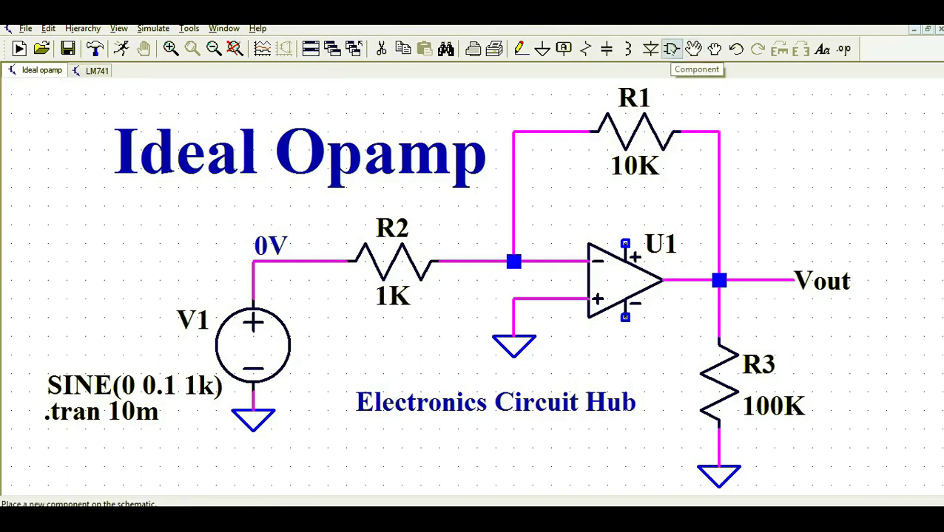
# - Browse the Opamps component library as far as the UniversalOpAmp models without placing a component
pyautogui.click(671, 49)
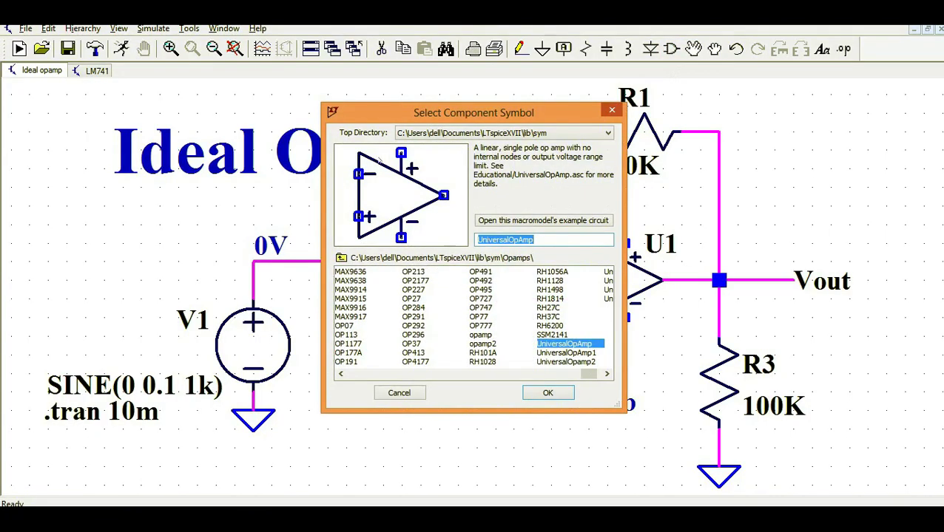
pyautogui.click(341, 257)
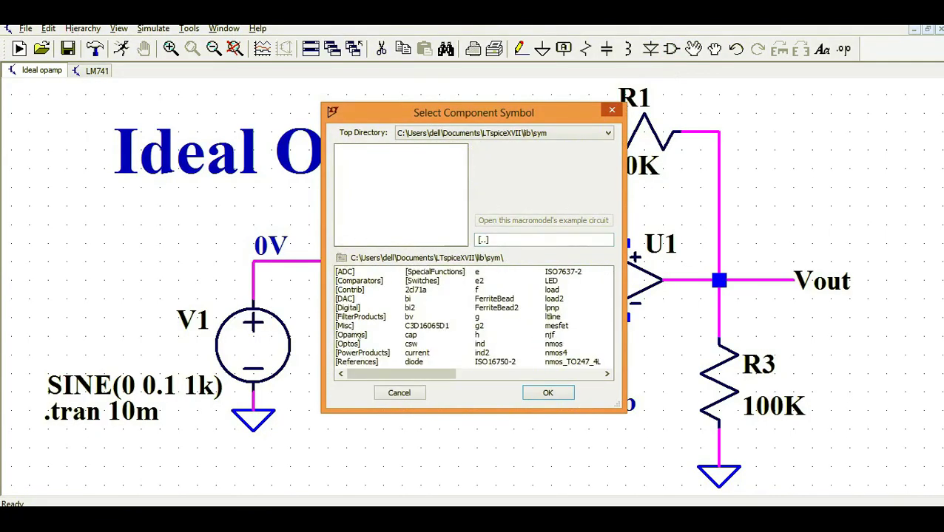
pyautogui.doubleClick(352, 335)
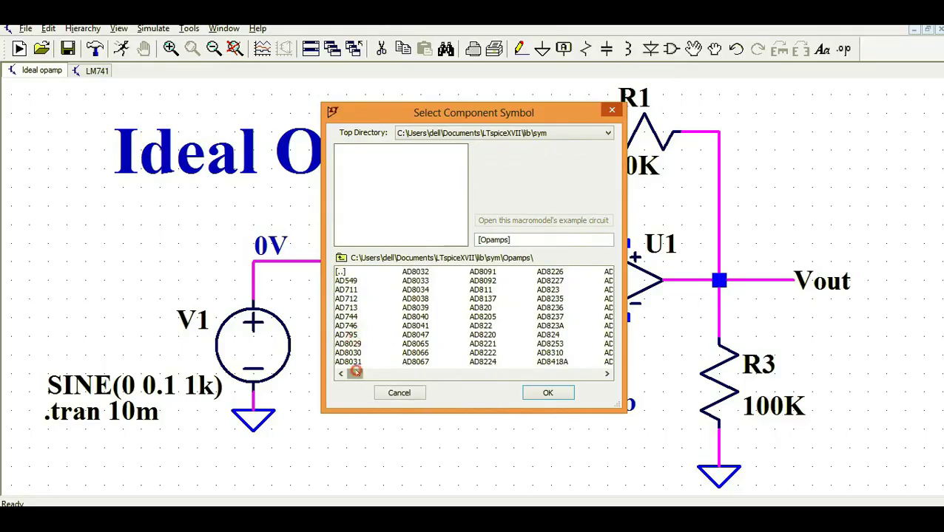
pyautogui.click(518, 375)
pyautogui.click(519, 376)
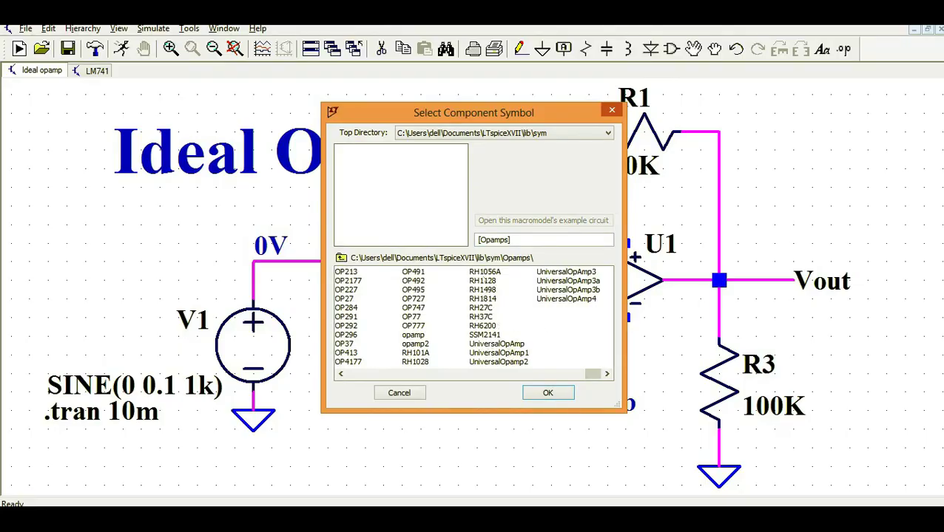
pyautogui.click(547, 393)
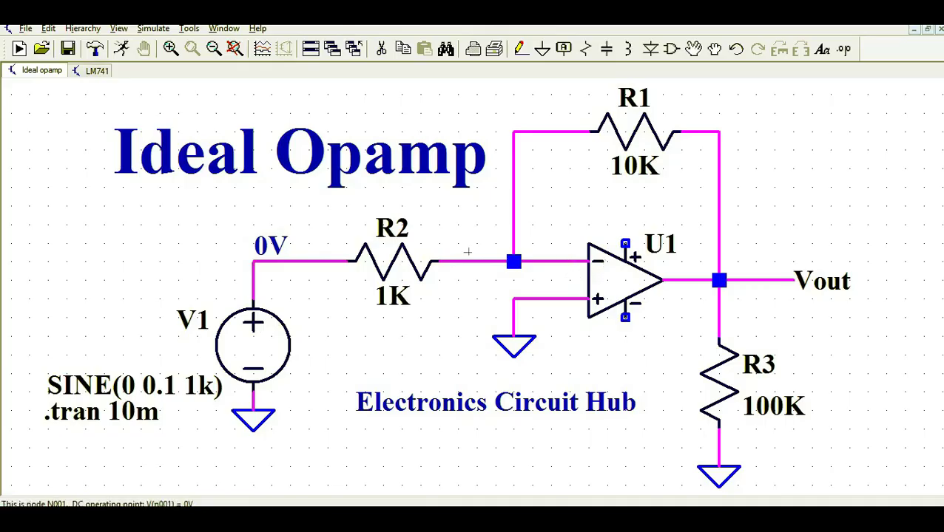
# - Check the sine amplitude and frequency settings of source V1 in the Ideal opamp schematic
pyautogui.rightClick(261, 333)
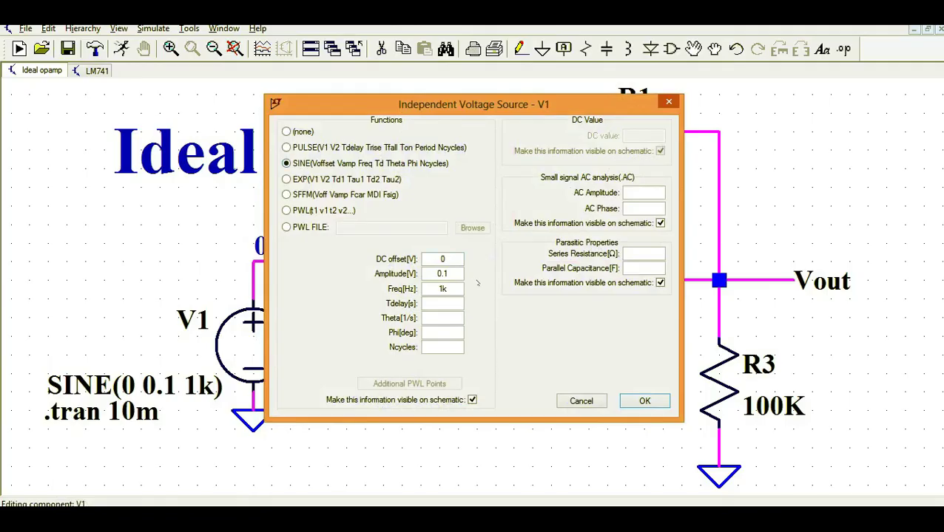
pyautogui.moveTo(454, 273); pyautogui.dragTo(434, 269)
pyautogui.moveTo(448, 289); pyautogui.dragTo(432, 289)
pyautogui.click(644, 401)
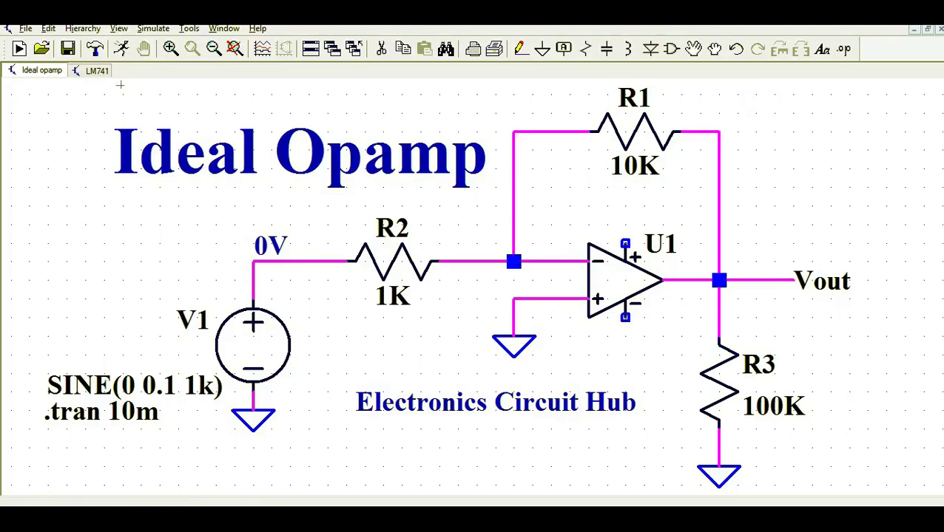
# - Bring up the LM741 schematic and check the sine amplitude and frequency settings of source V2
pyautogui.click(96, 70)
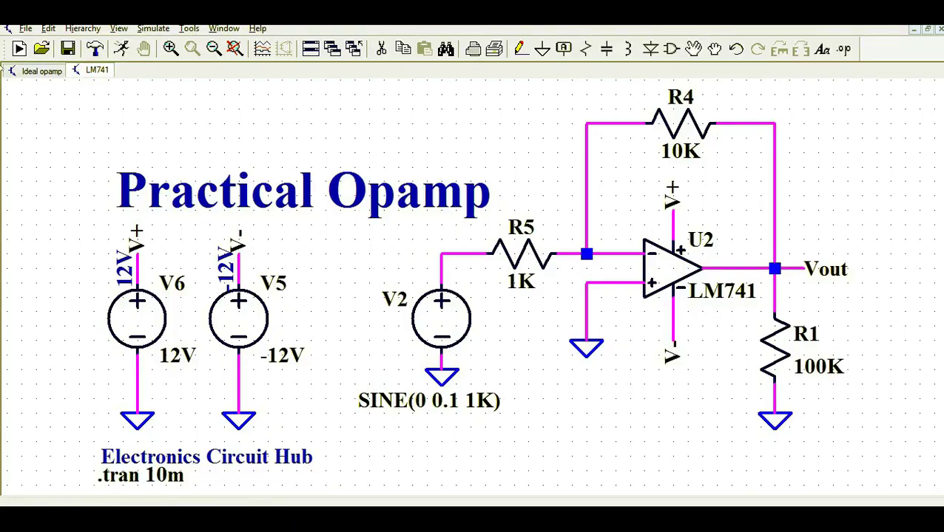
pyautogui.hotkey('ctrl', 'Tab')
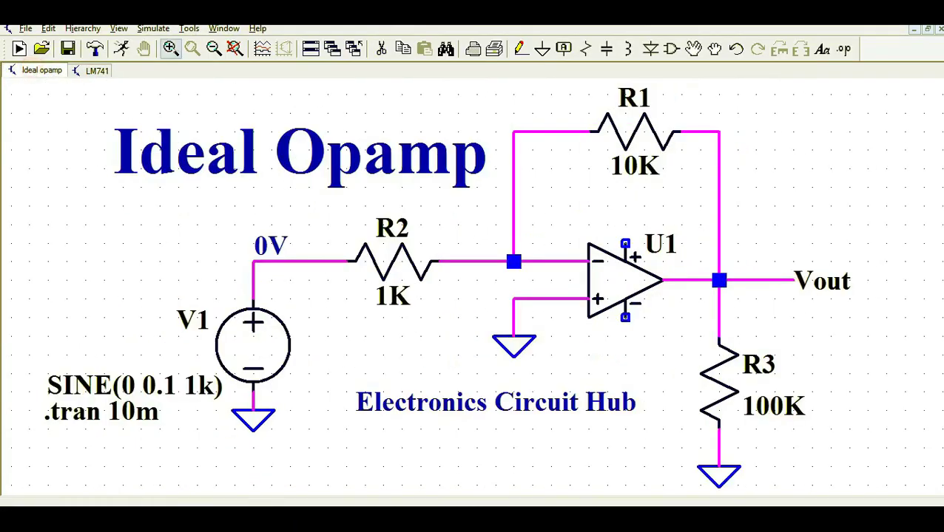
pyautogui.hotkey('ctrl', 'Tab')
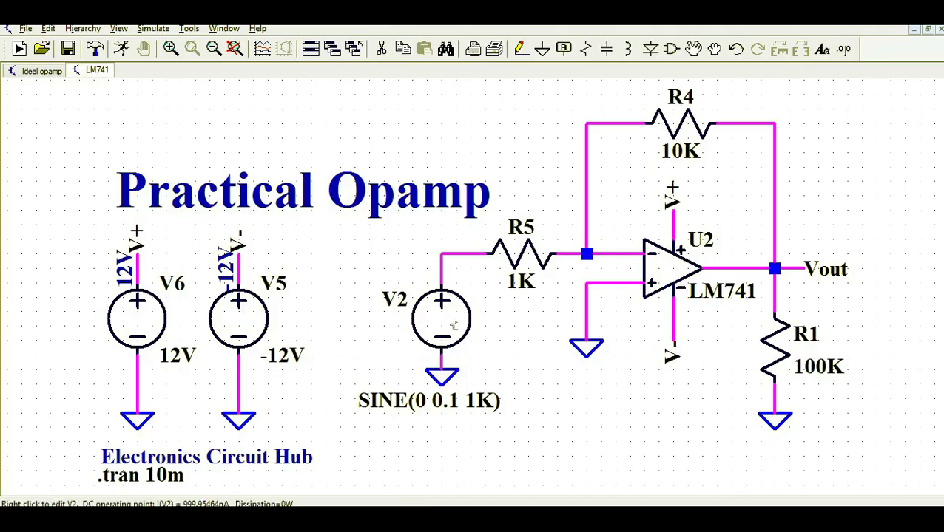
pyautogui.rightClick(439, 317)
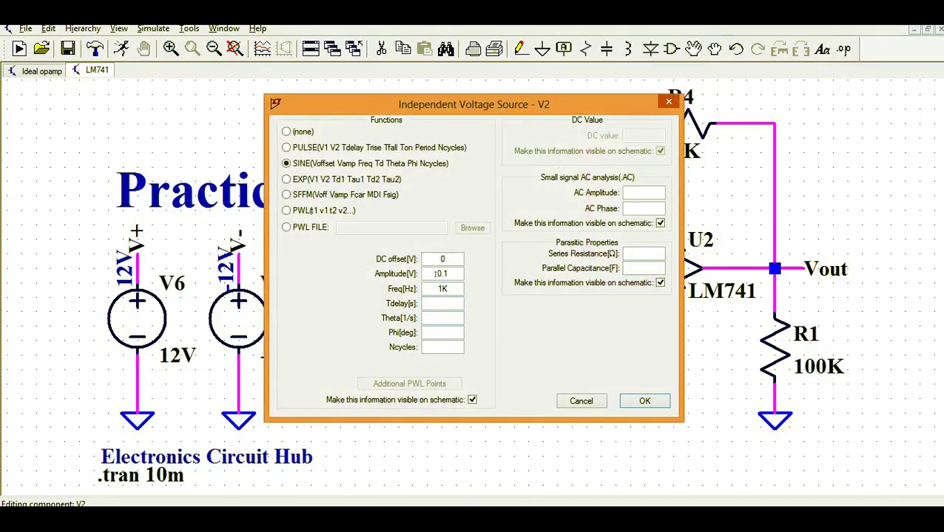
pyautogui.moveTo(434, 274); pyautogui.dragTo(453, 290)
pyautogui.click(644, 401)
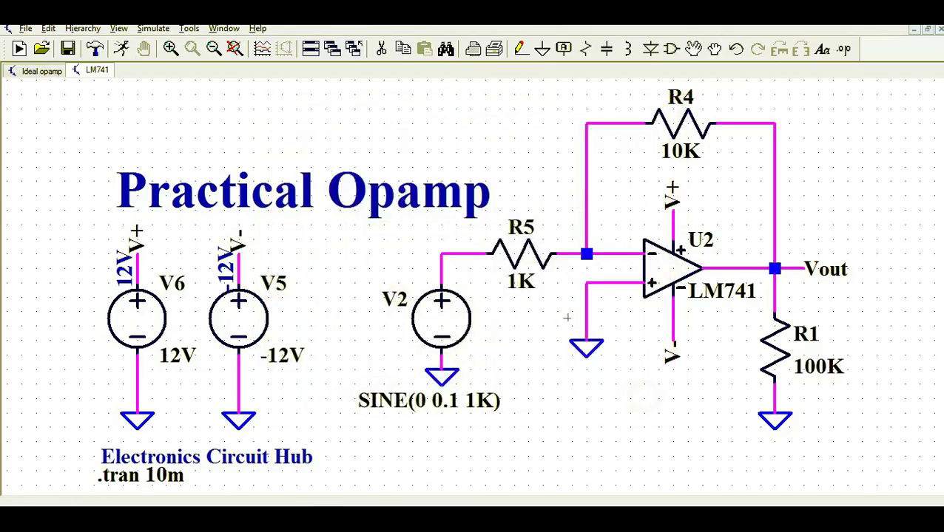
# - Compare the op-amp connections in the Ideal opamp schematic with those in the LM741 schematic
pyautogui.moveTo(548, 256)
pyautogui.click(38, 72)
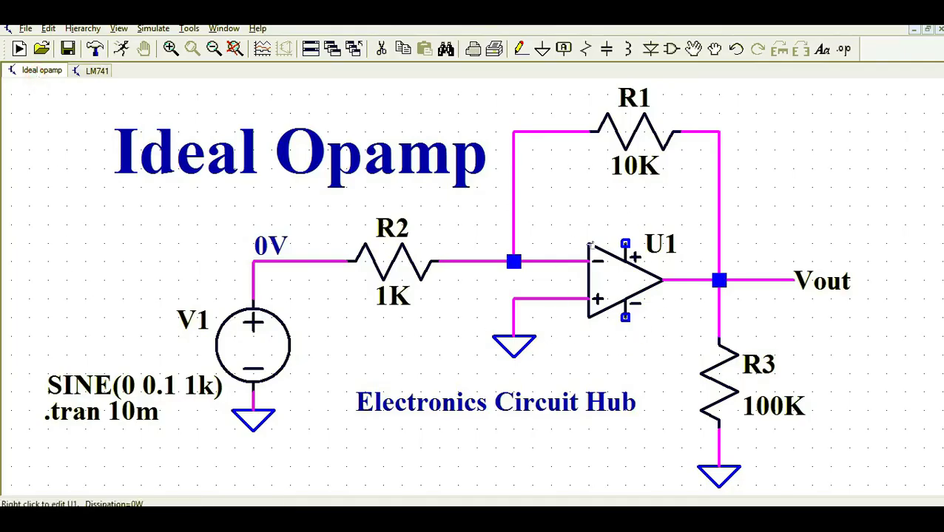
pyautogui.click(97, 71)
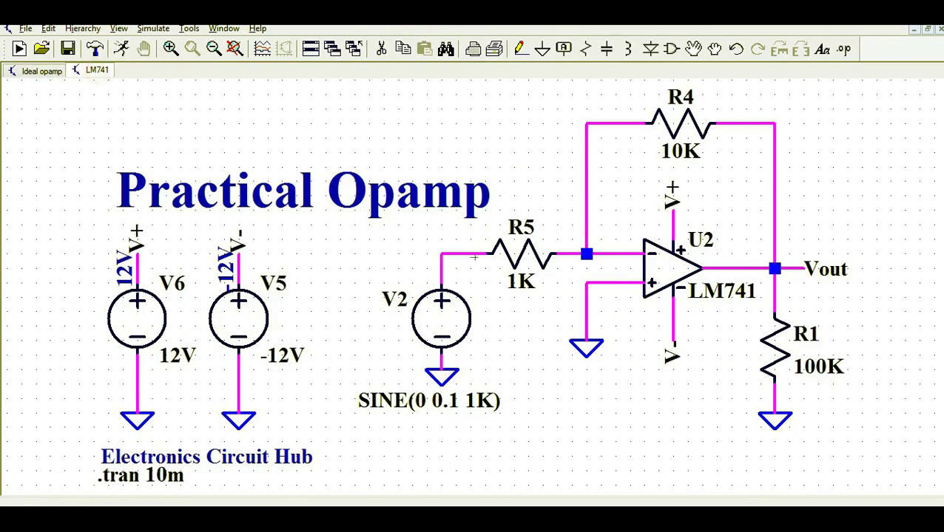
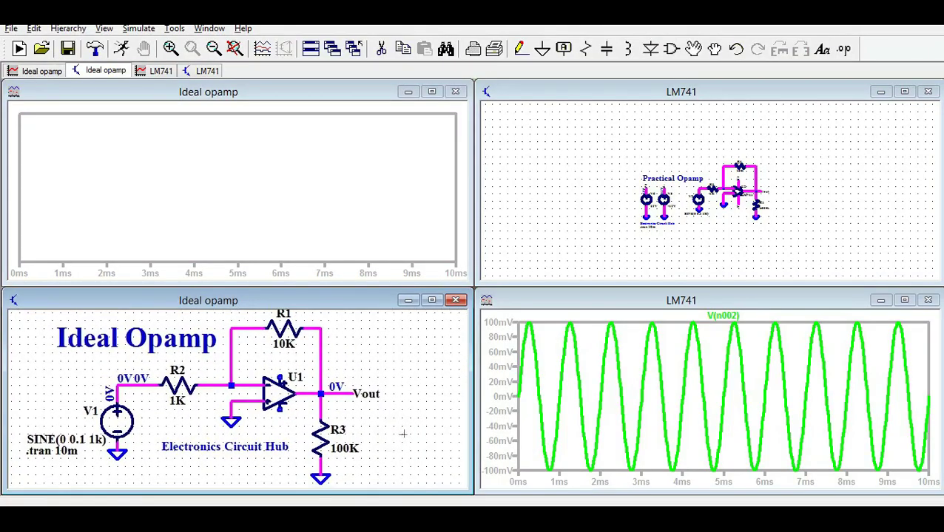
# - Frame the complete Ideal opamp circuit and the complete LM741 circuit within their tiled windows
pyautogui.scroll(1, 286, 407)
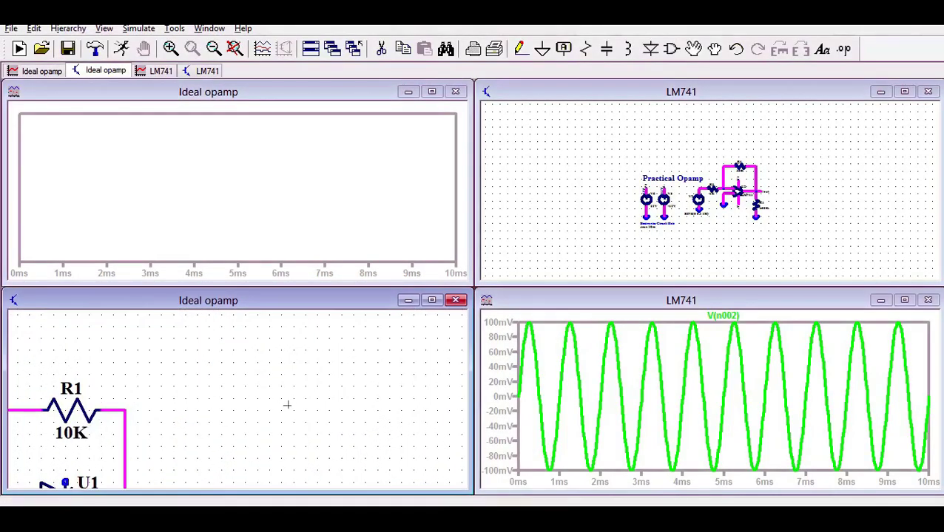
pyautogui.moveTo(286, 407); pyautogui.dragTo(399, 332)
pyautogui.moveTo(307, 377); pyautogui.dragTo(400, 377)
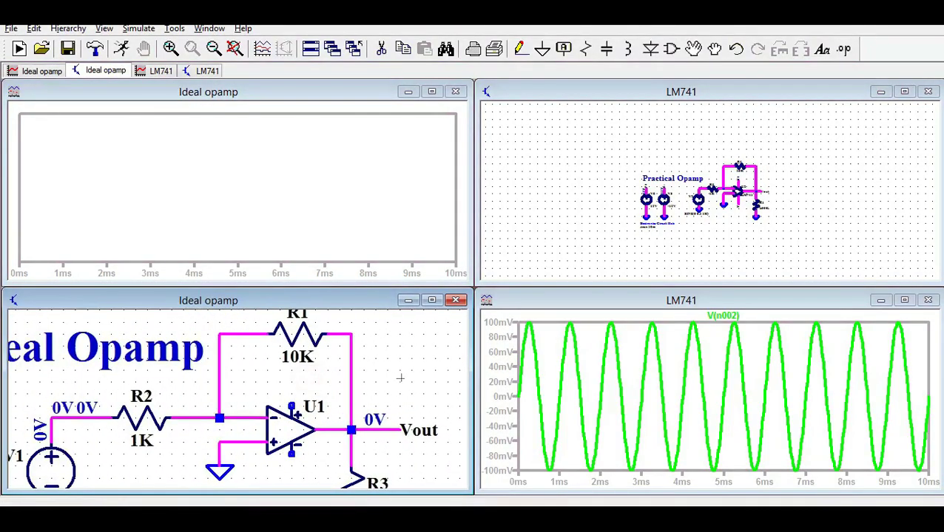
pyautogui.scroll(-1, 394, 375)
pyautogui.scroll(-2, 389, 371)
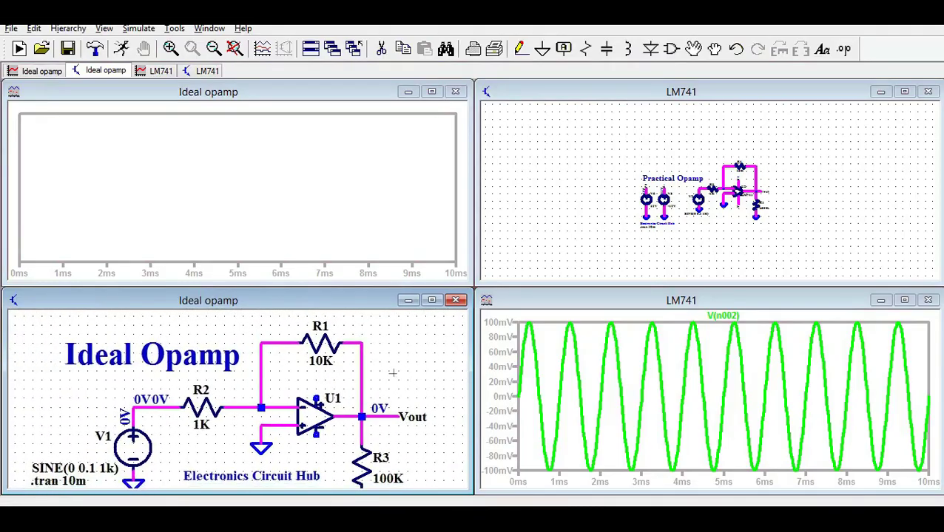
pyautogui.moveTo(390, 370); pyautogui.dragTo(386, 356)
pyautogui.scroll(-2, 386, 356)
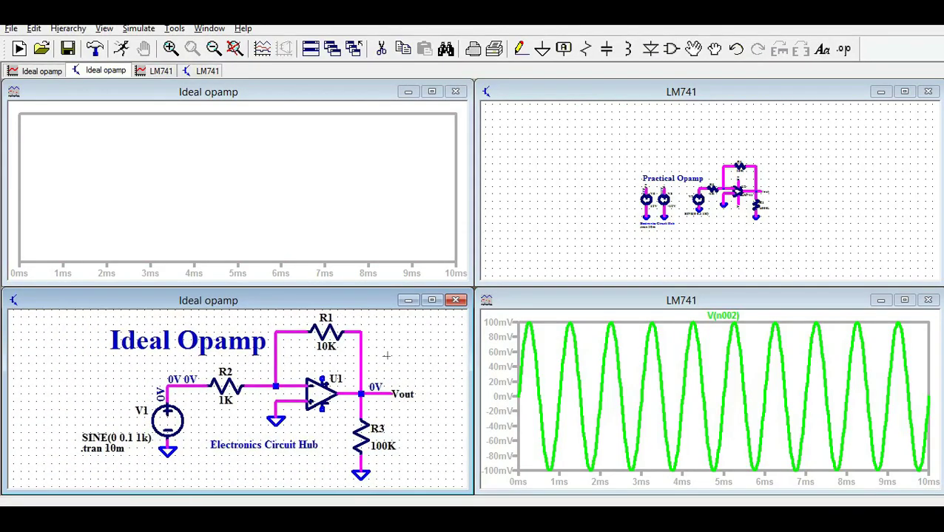
pyautogui.click(591, 196)
pyautogui.scroll(5, 591, 197)
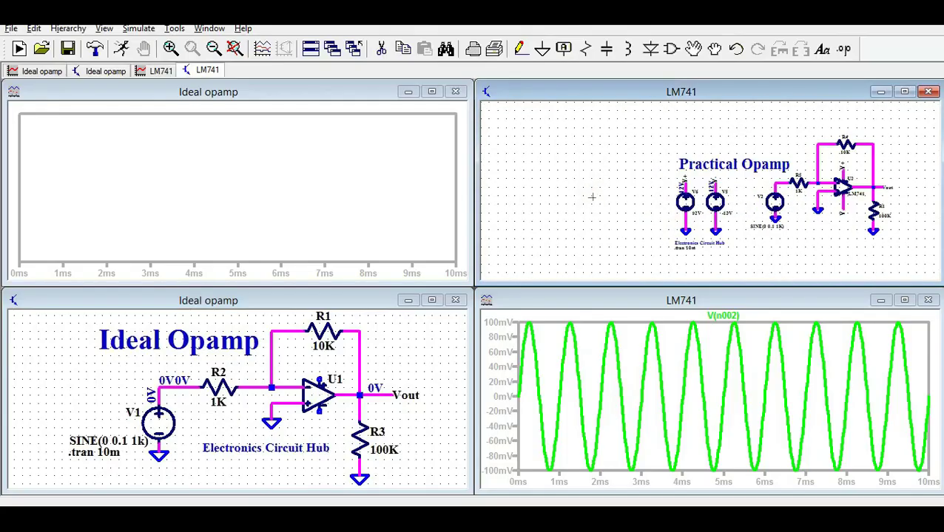
pyautogui.moveTo(574, 193); pyautogui.dragTo(473, 171)
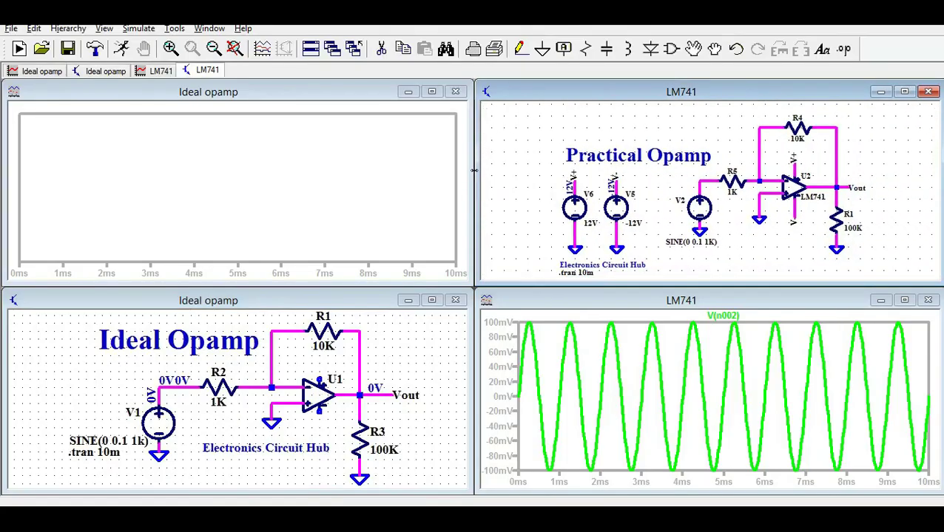
pyautogui.moveTo(554, 204); pyautogui.dragTo(544, 186)
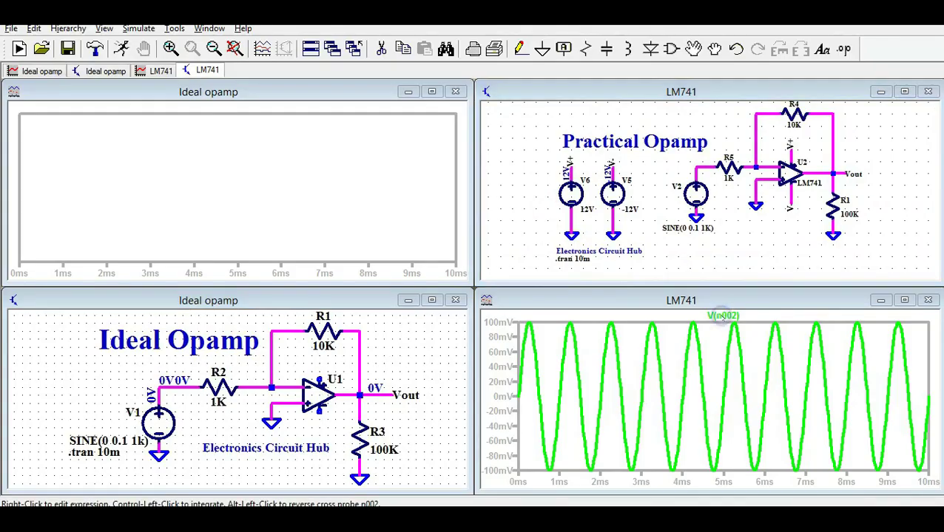
# - Change the colour of the V(n002) trace in the LM741 waveform window to red
pyautogui.rightClick(721, 317)
pyautogui.click(432, 232)
pyautogui.click(410, 279)
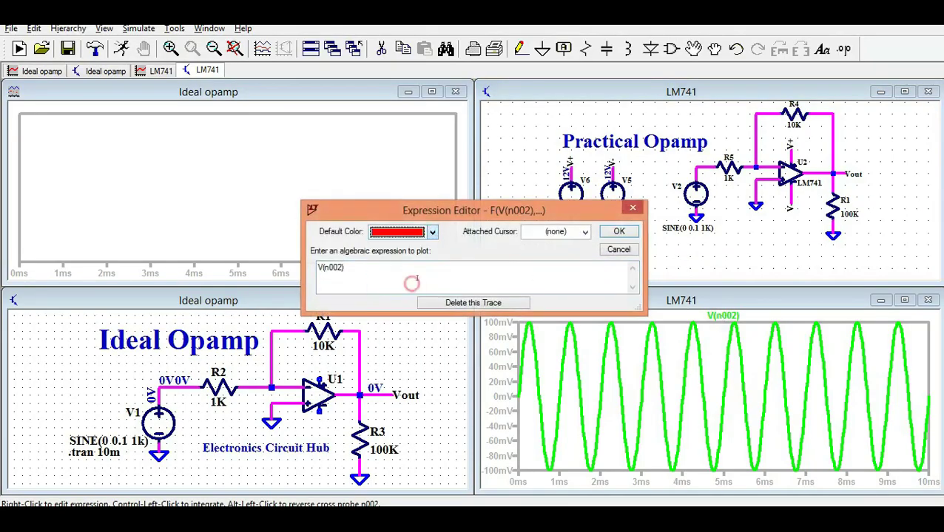
pyautogui.click(619, 231)
# - Plot the input voltage V(n002) between V1 and R2 in the empty Ideal opamp waveform window
pyautogui.click(257, 177)
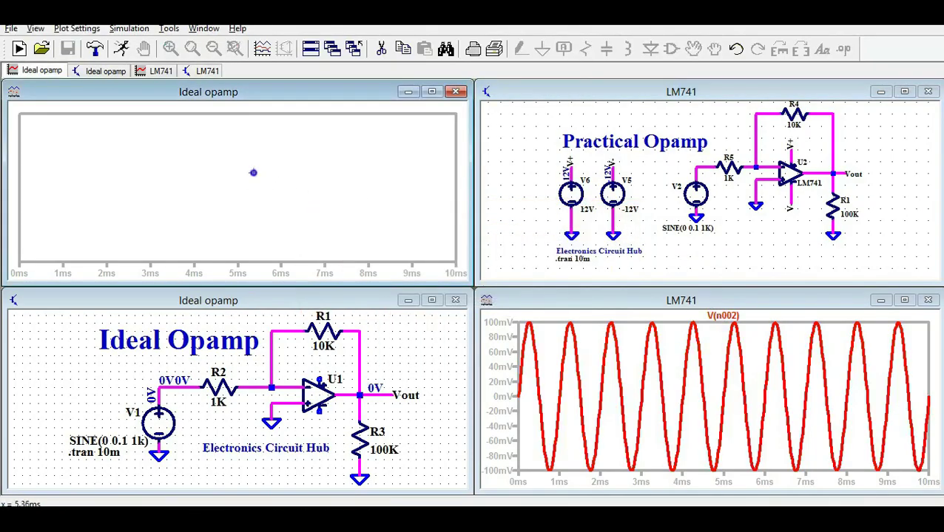
pyautogui.rightClick(253, 174)
pyautogui.click(122, 362)
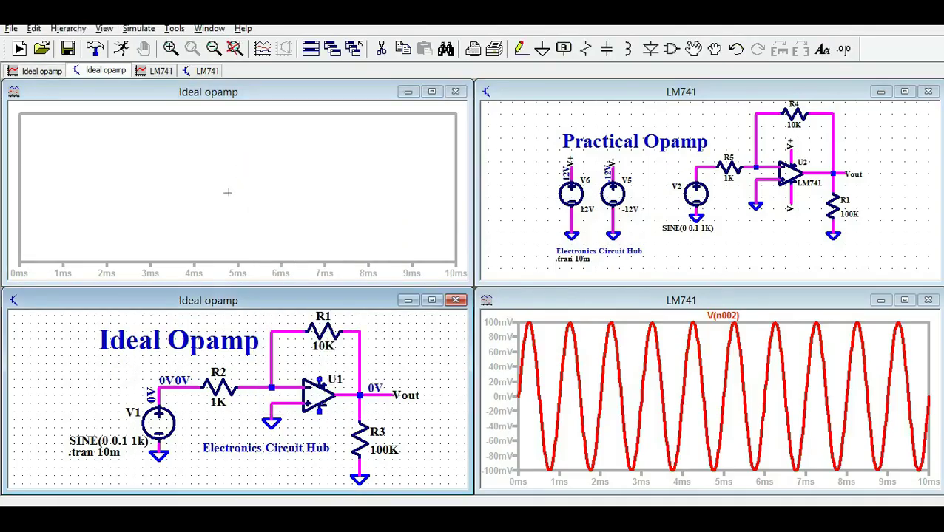
pyautogui.click(188, 389)
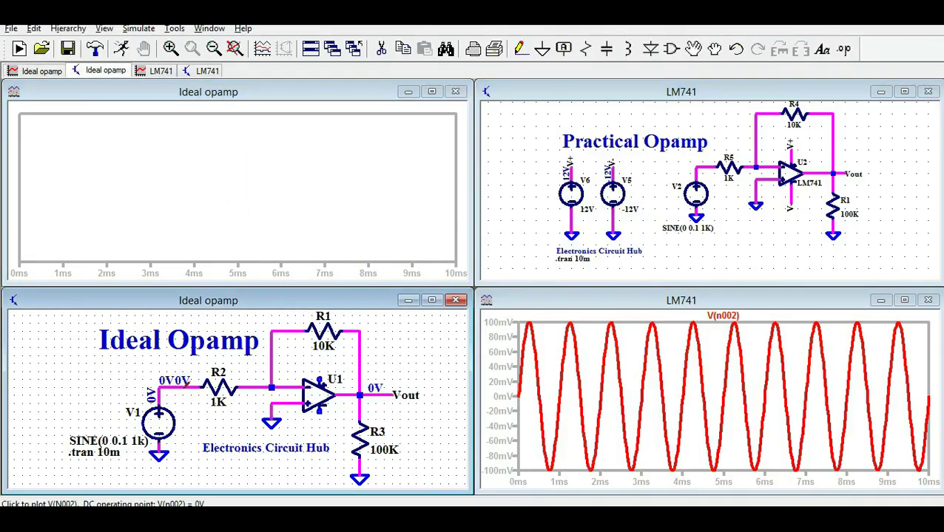
pyautogui.click(188, 388)
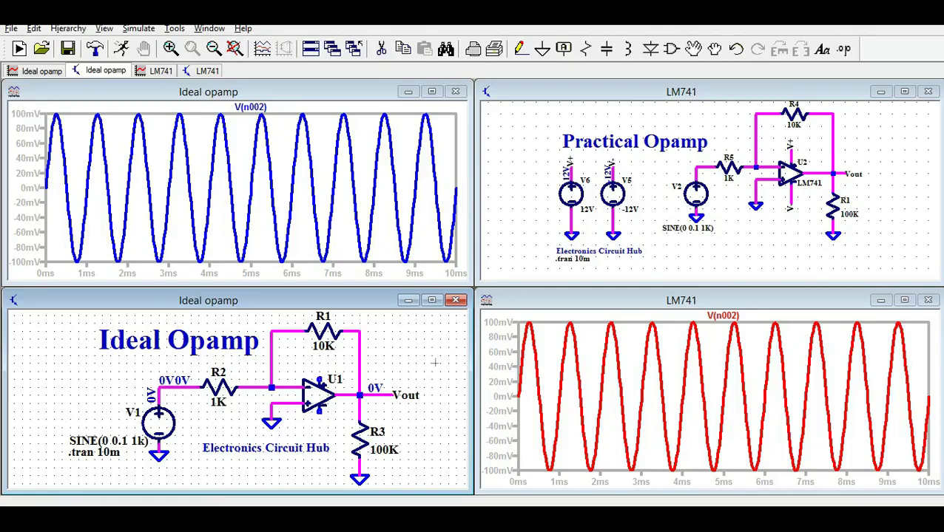
pyautogui.click(338, 198)
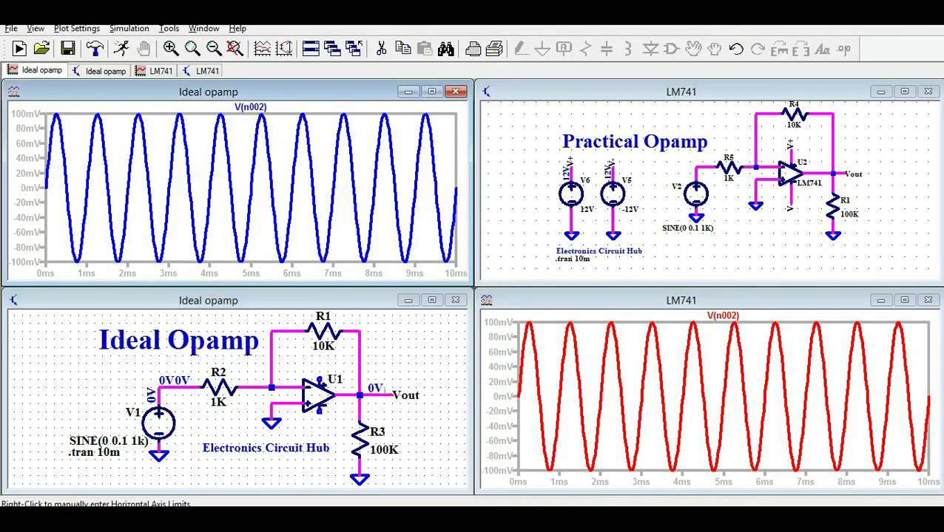
pyautogui.click(376, 398)
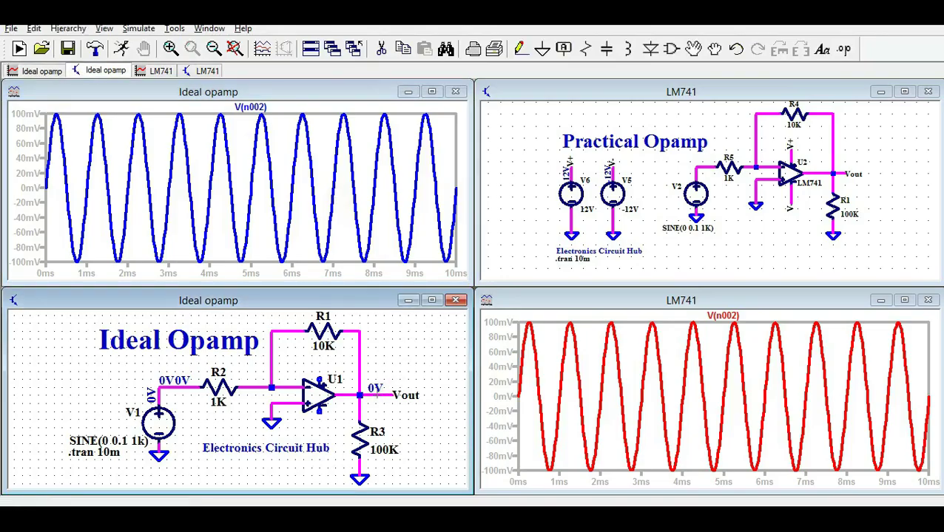
pyautogui.click(251, 275)
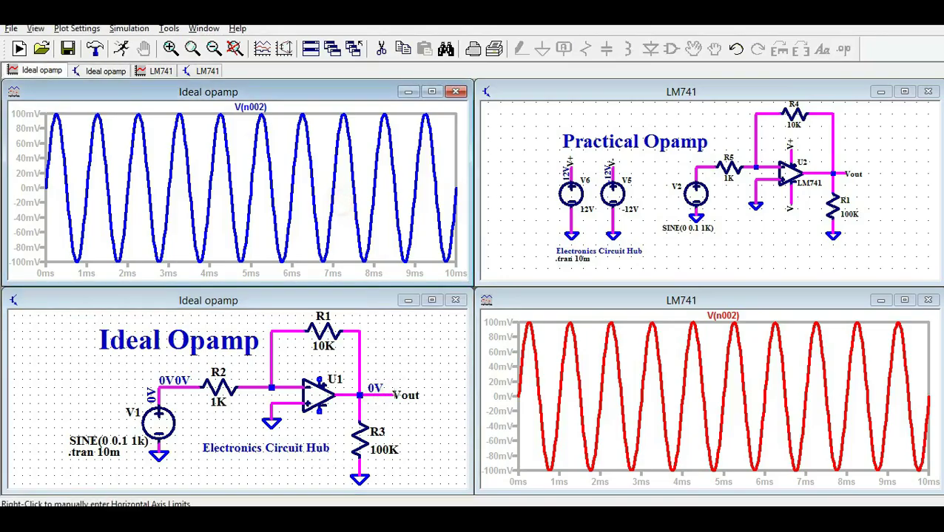
# - Plot only the output voltage V(vout) in the LM741 waveform window
pyautogui.click(377, 396)
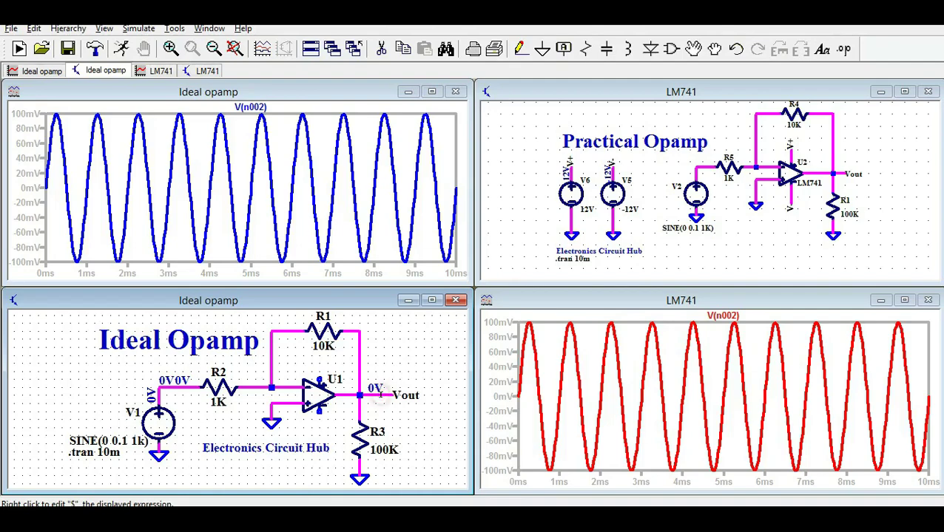
pyautogui.click(737, 230)
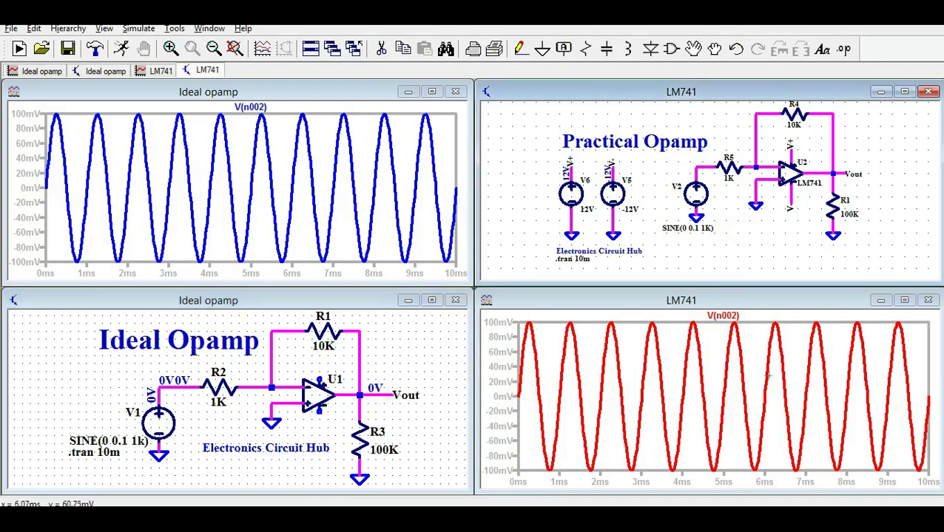
pyautogui.click(840, 170)
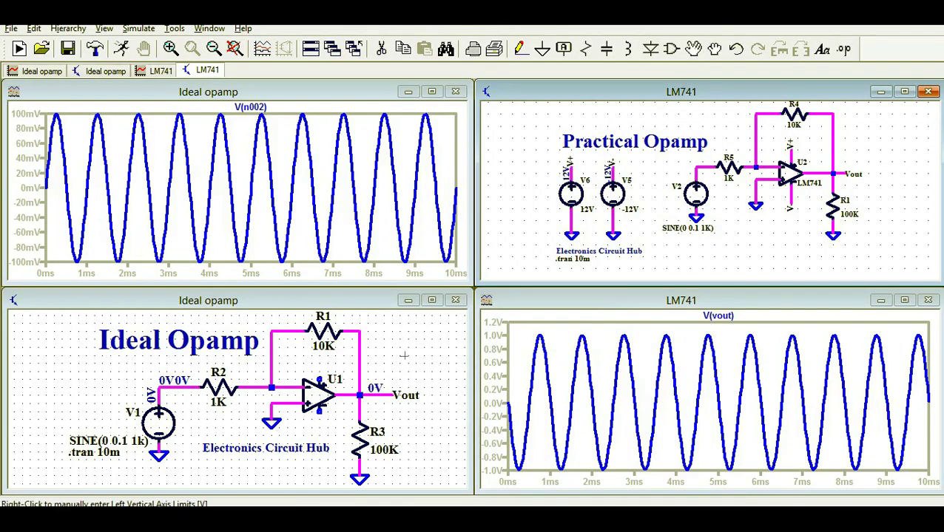
# - Rerun the Ideal opamp simulation and plot only its output voltage V(vout)
pyautogui.click(344, 203)
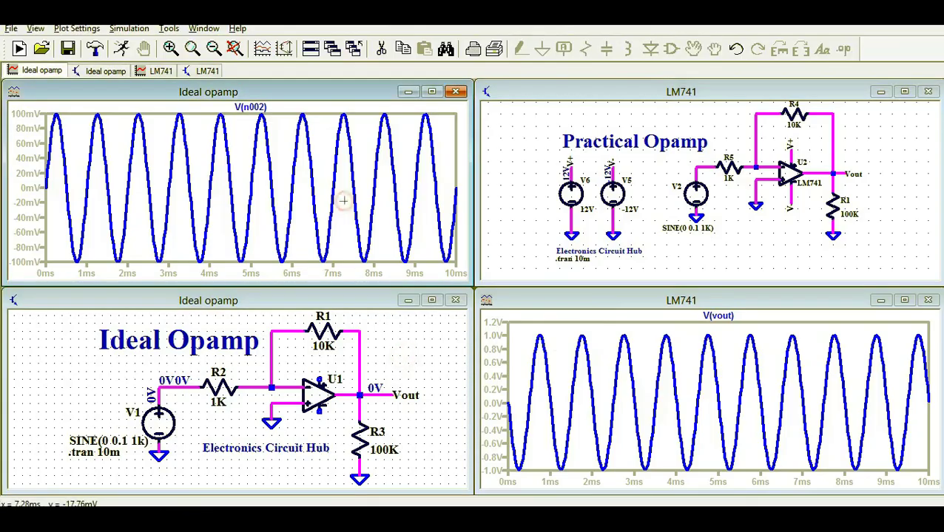
pyautogui.click(222, 414)
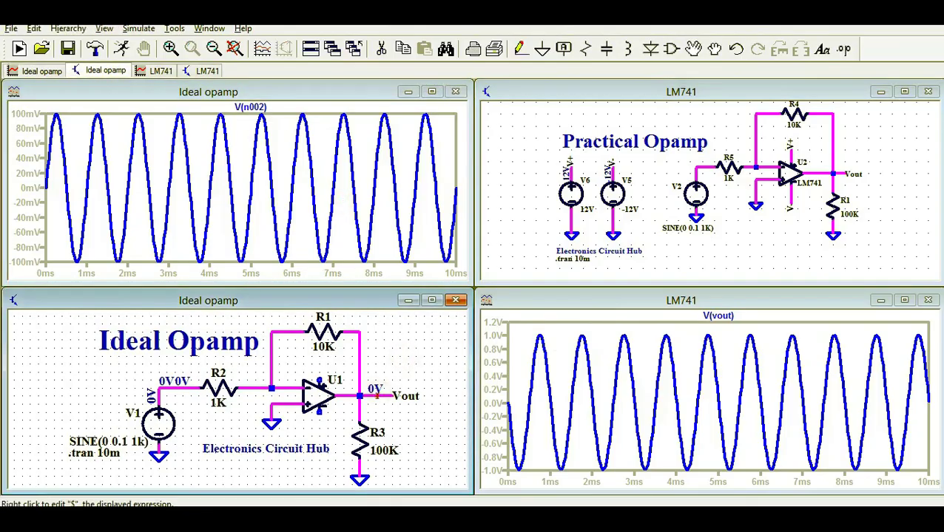
pyautogui.click(264, 168)
pyautogui.click(121, 49)
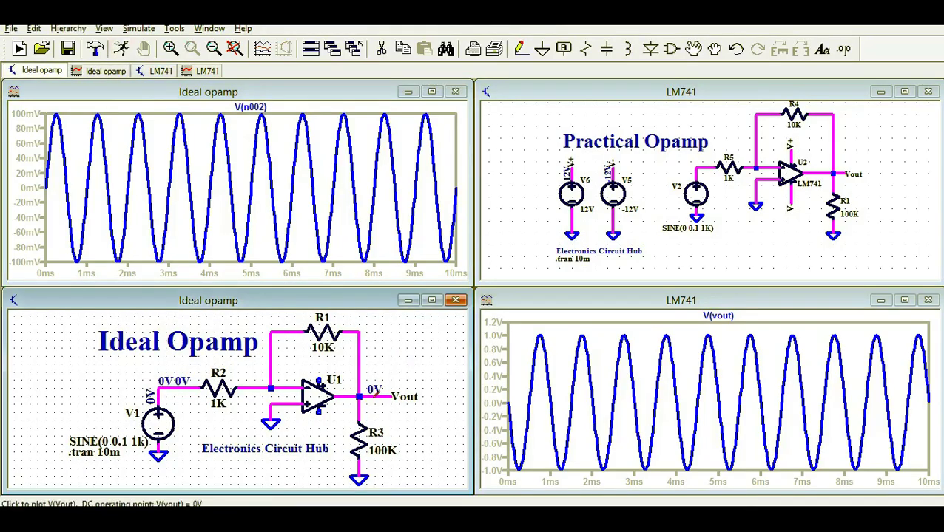
pyautogui.click(375, 397)
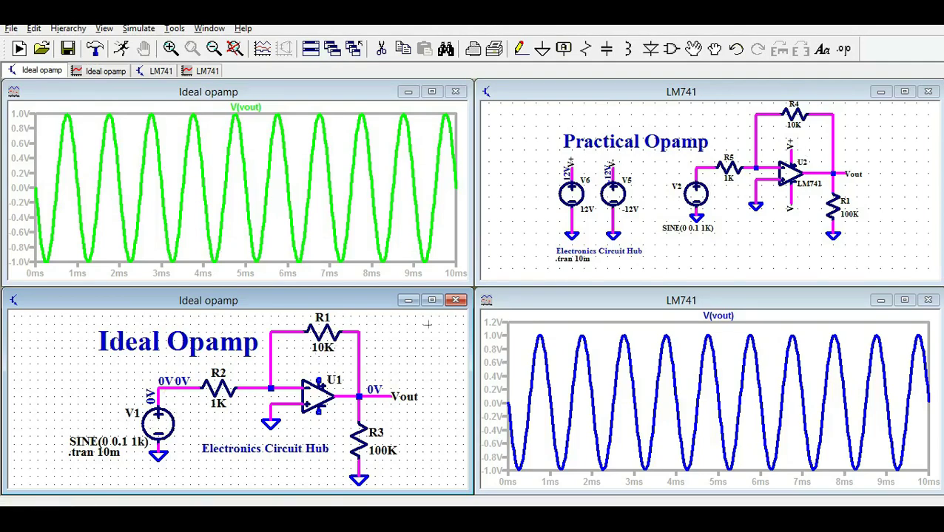
# - Replace the V(vout) trace in the Ideal opamp waveform window with the load current I(R3)
pyautogui.click(273, 183)
pyautogui.click(357, 438)
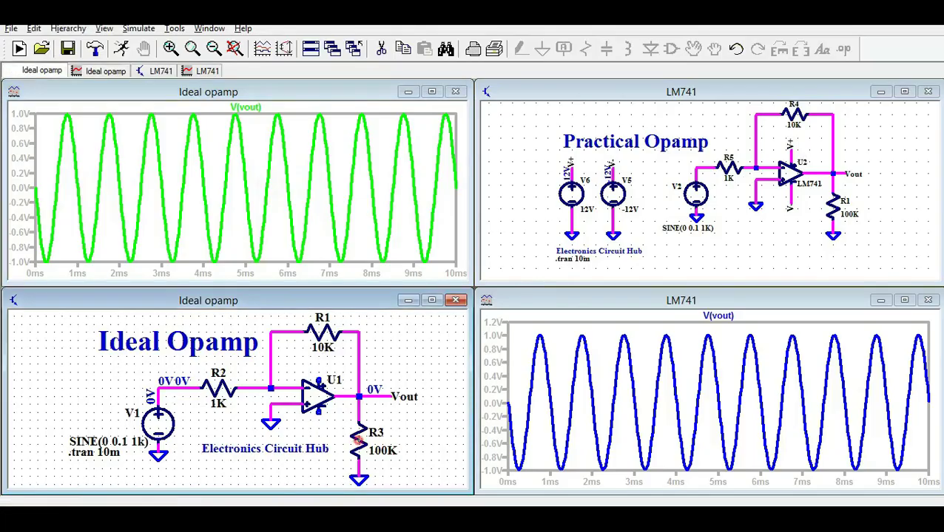
pyautogui.click(358, 437)
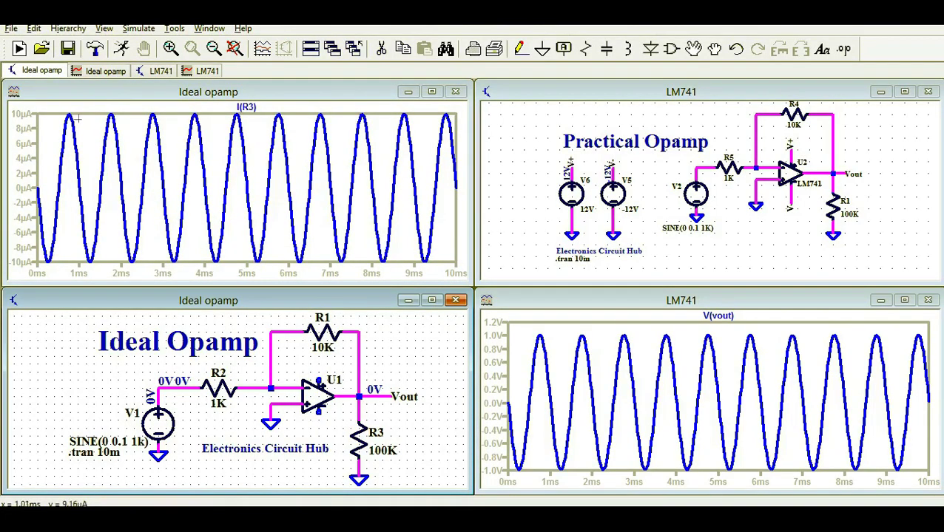
# - Replace the V(vout) trace in the LM741 waveform window with the load current I(R1)
pyautogui.click(730, 417)
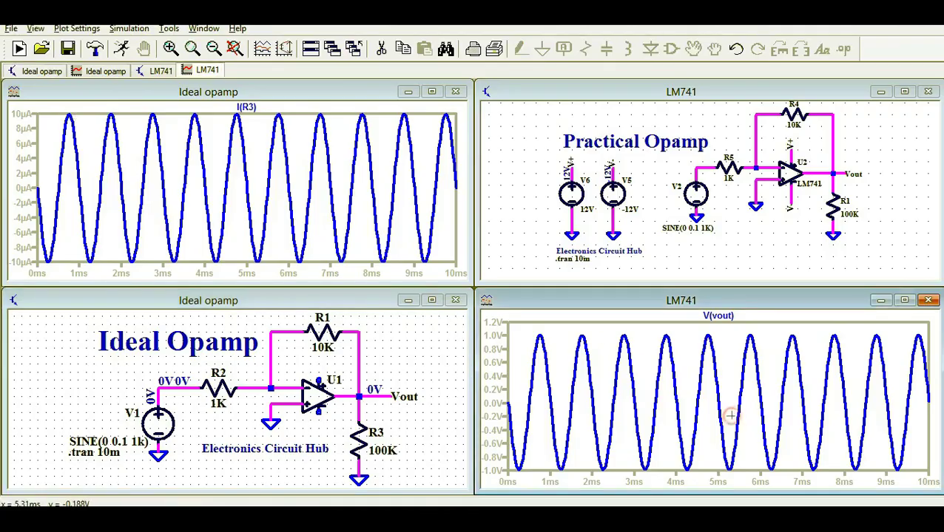
pyautogui.click(831, 207)
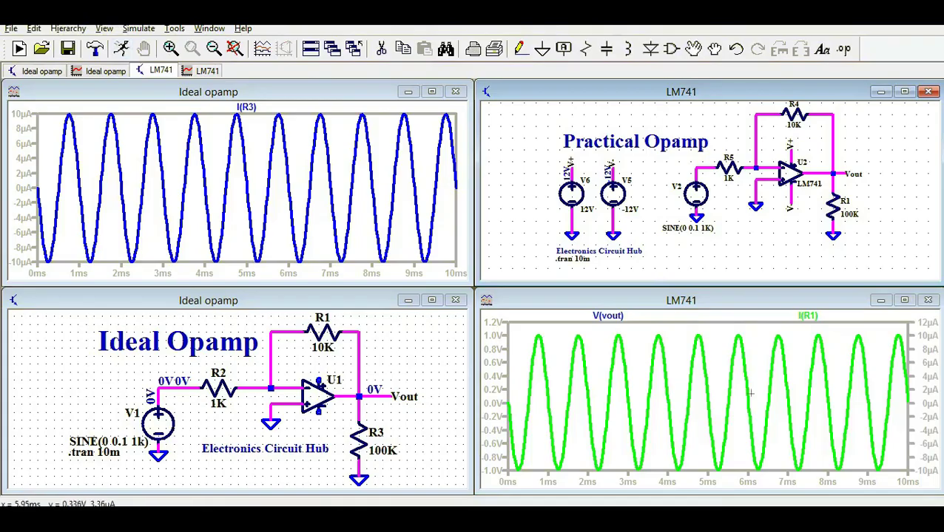
pyautogui.click(814, 225)
pyautogui.click(831, 205)
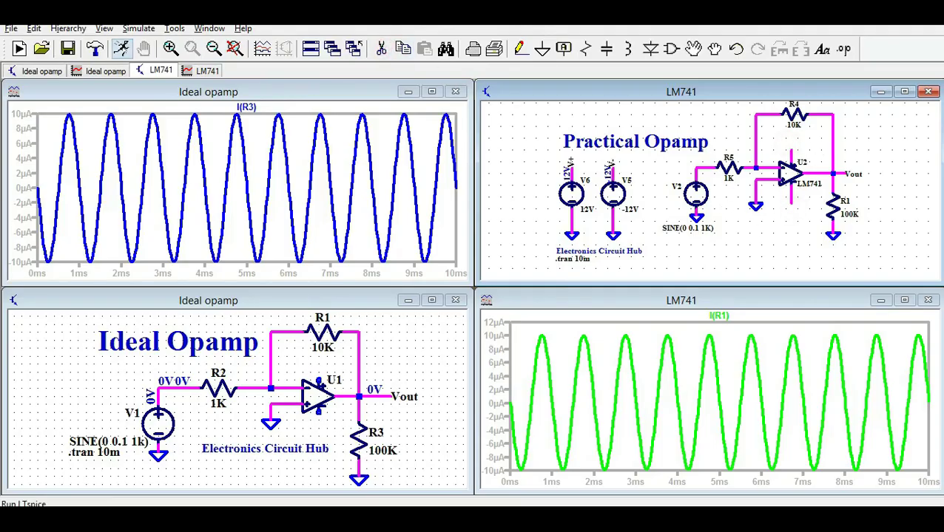
# - Simulate the LM741 circuit without the op-amp's supply labels, plotting only V(vout), and rerun it with the labels restored
pyautogui.click(121, 49)
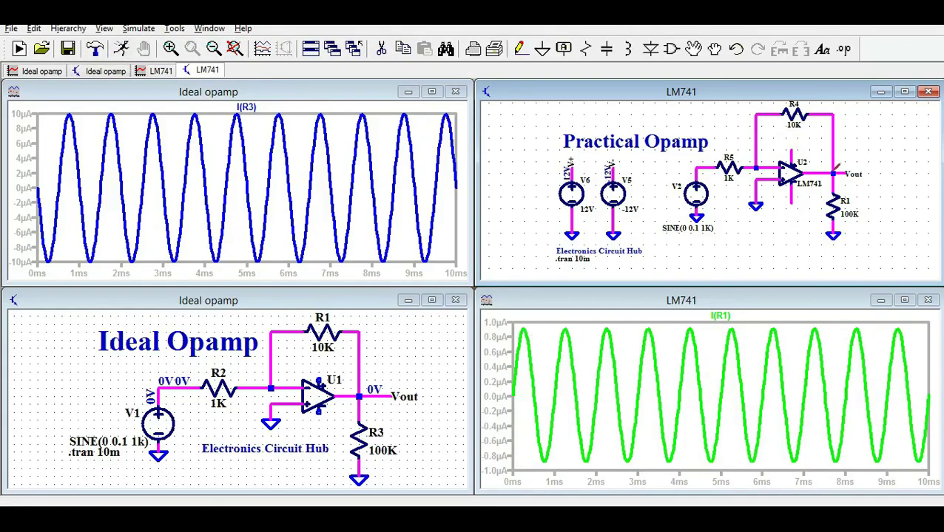
pyautogui.click(833, 175)
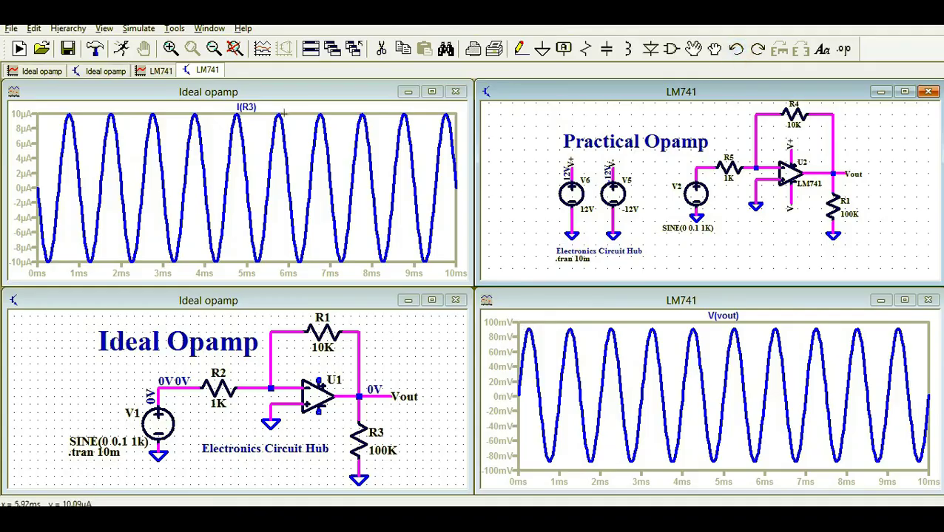
pyautogui.click(122, 48)
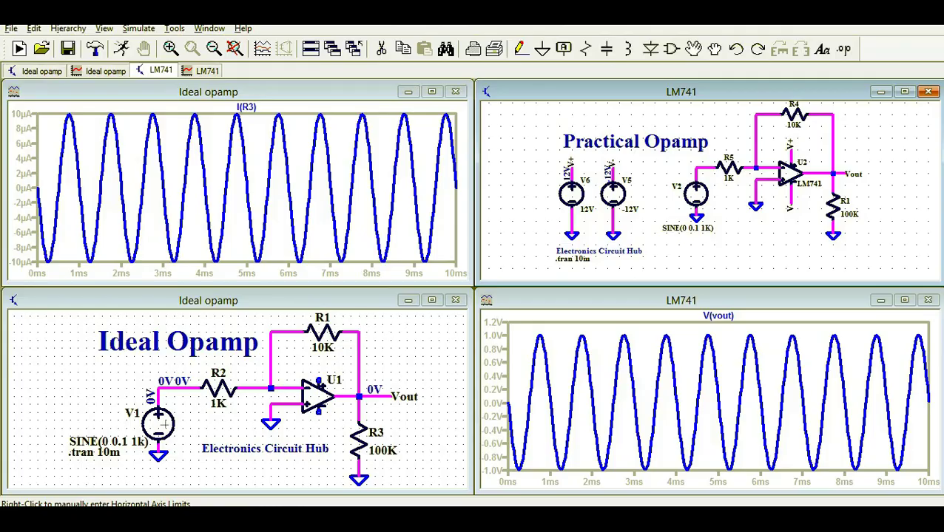
# - Set the amplitude of sine source V1 in the Ideal opamp schematic to 2 V
pyautogui.rightClick(159, 425)
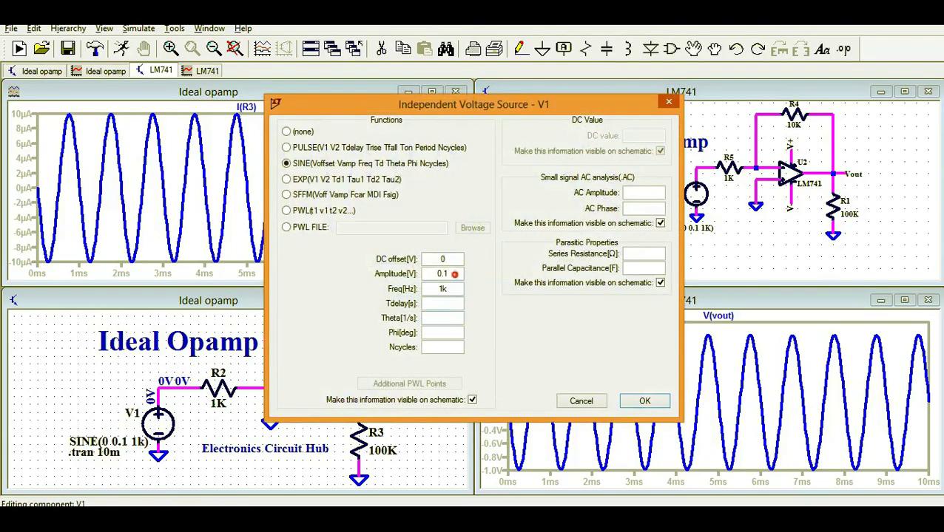
pyautogui.moveTo(454, 273); pyautogui.dragTo(408, 274)
pyautogui.write('2')
pyautogui.press('Return')
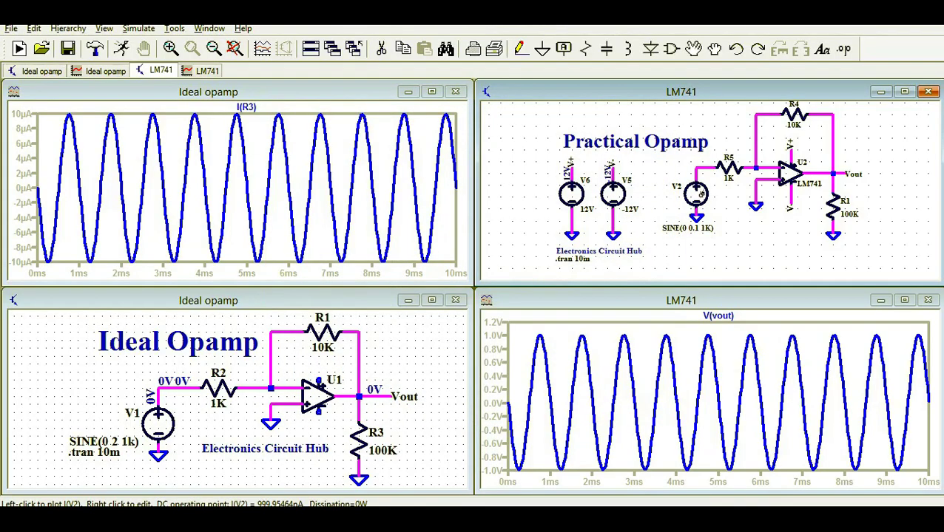
# - Set the amplitude of sine source V2 in the LM741 schematic to 2 V and rerun the LM741 simulation
pyautogui.rightClick(697, 194)
pyautogui.moveTo(458, 274); pyautogui.dragTo(414, 284)
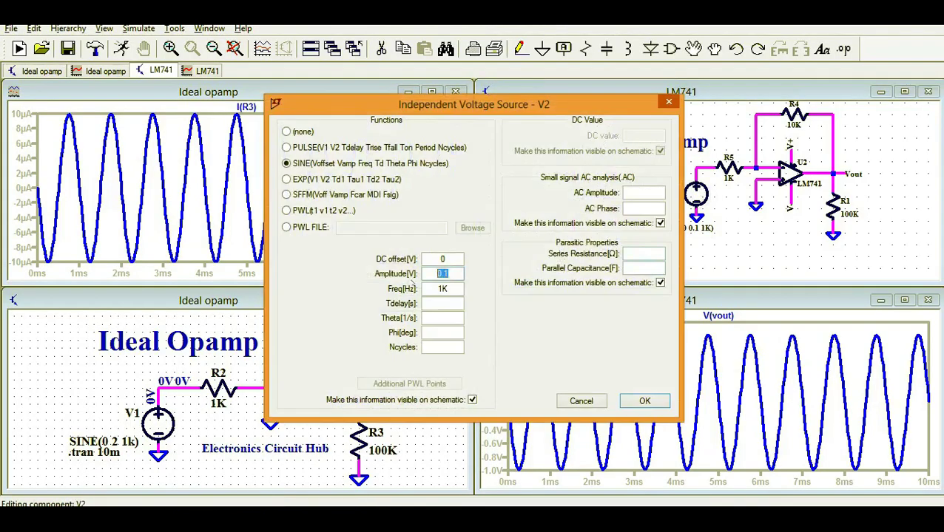
pyautogui.write('2')
pyautogui.press('Return')
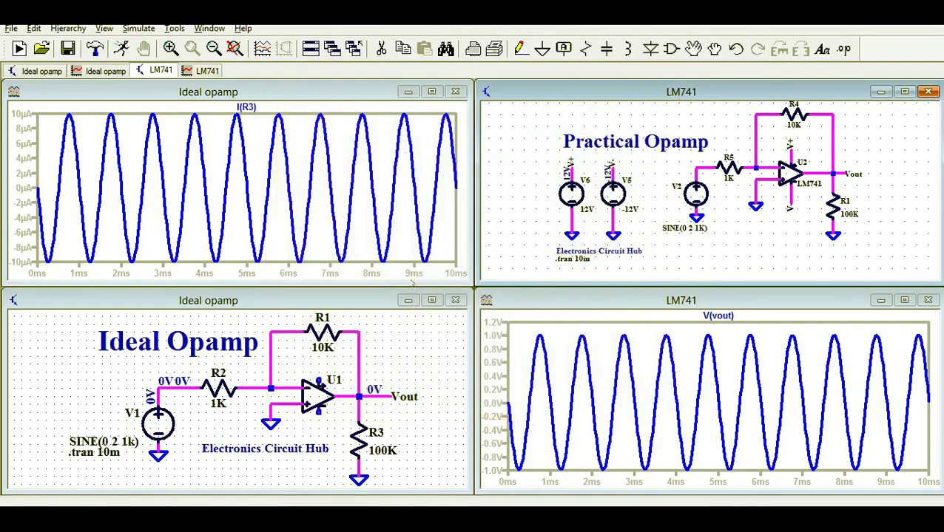
pyautogui.click(121, 49)
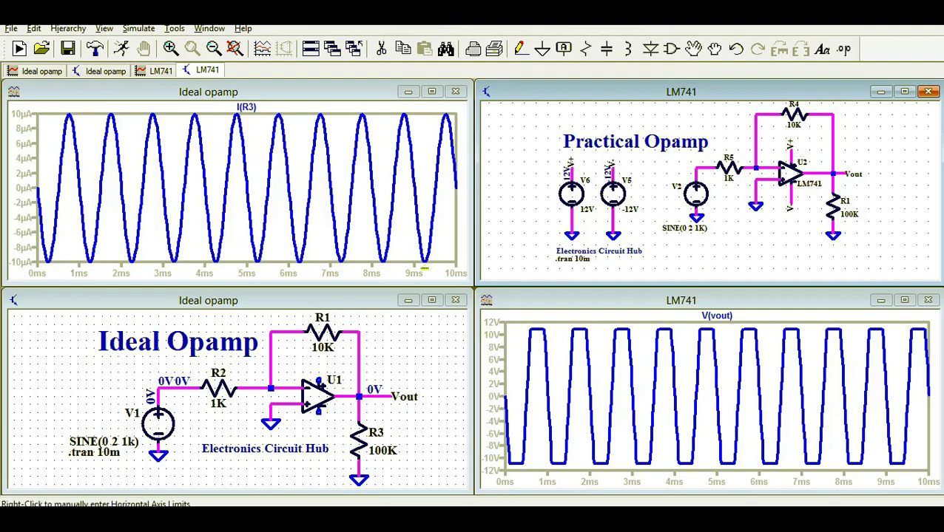
# - Replace the I(R3) trace in the Ideal opamp waveform window with V(vout) and rerun the simulation
pyautogui.click(382, 364)
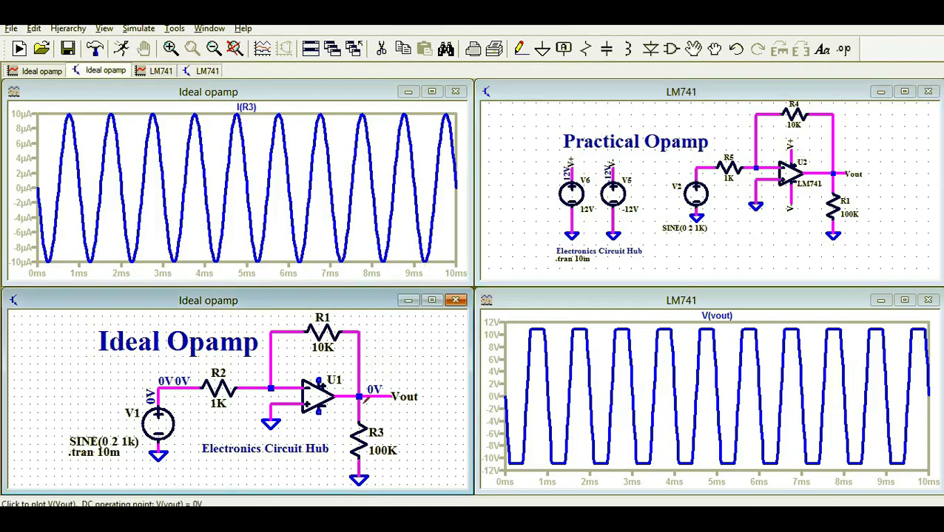
pyautogui.click(337, 158)
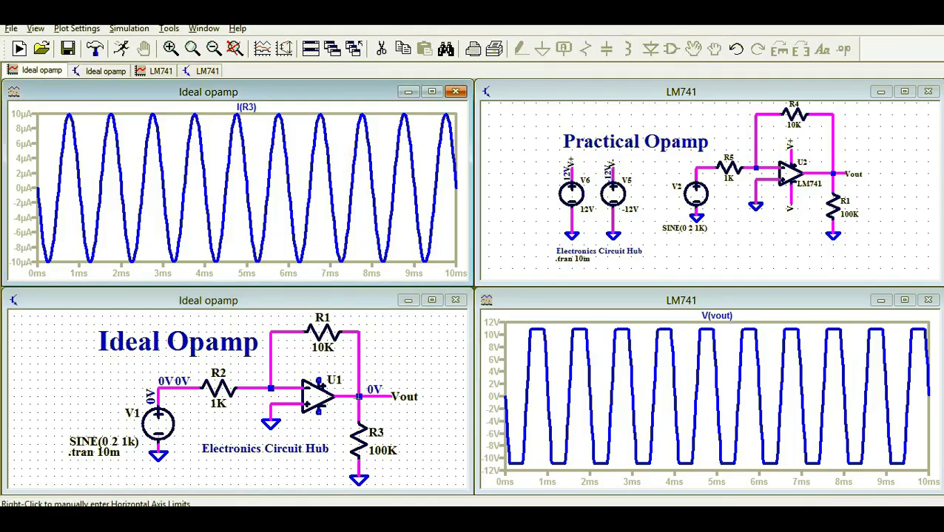
pyautogui.click(359, 398)
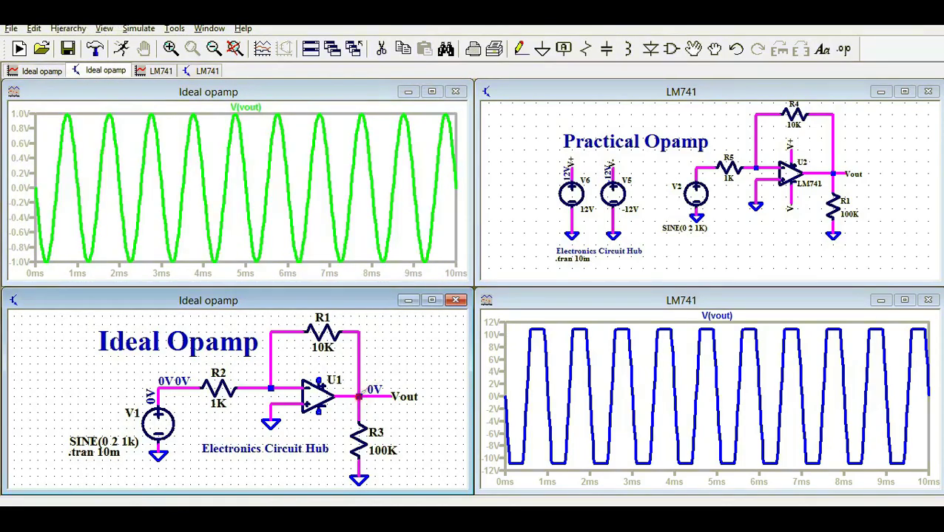
pyautogui.click(121, 49)
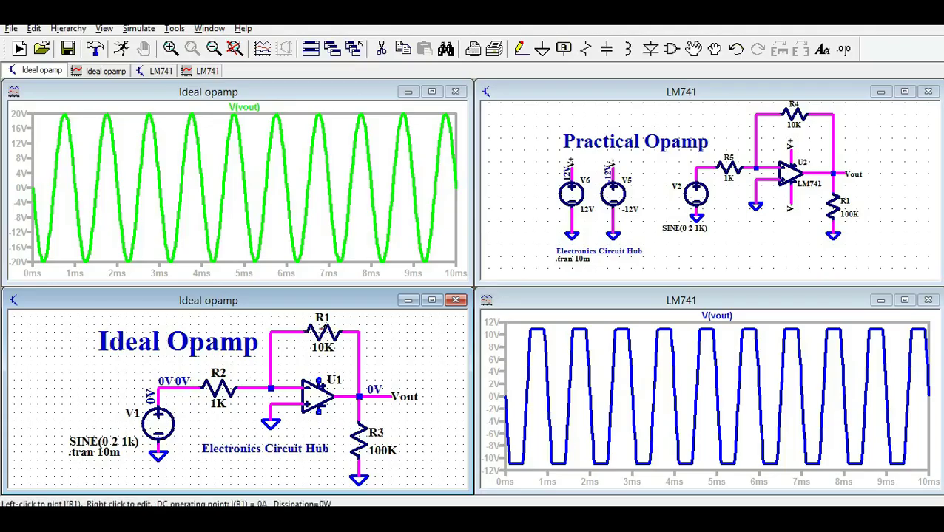
# - Set the resistance of feedback resistor R1 in the Ideal opamp schematic to 100K
pyautogui.rightClick(324, 333)
pyautogui.write('10K')
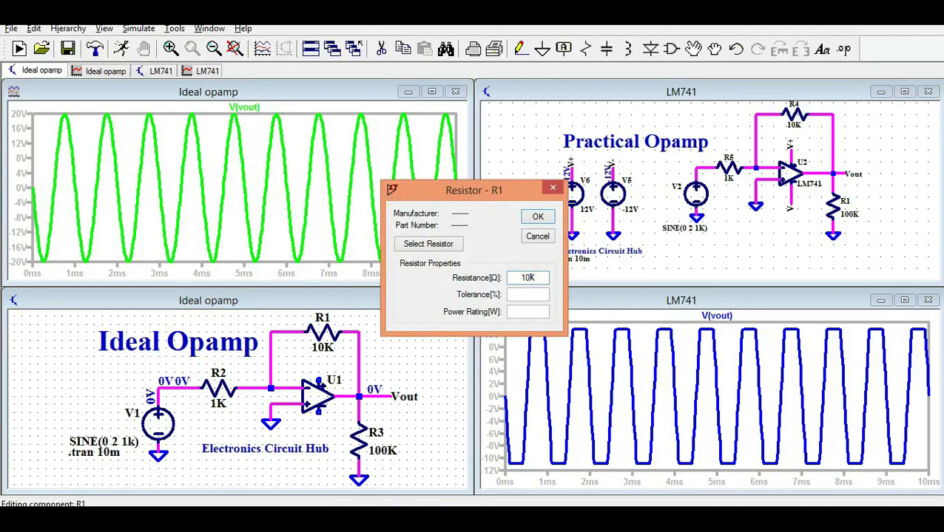
pyautogui.write('0')
pyautogui.click(537, 217)
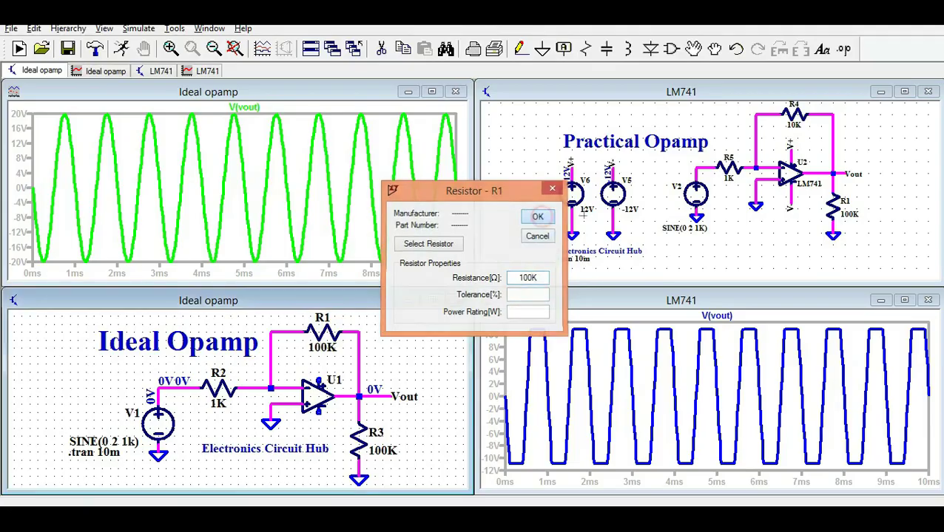
# - Set the resistance of feedback resistor R4 in the LM741 schematic to 100K and rerun both simulations
pyautogui.rightClick(795, 115)
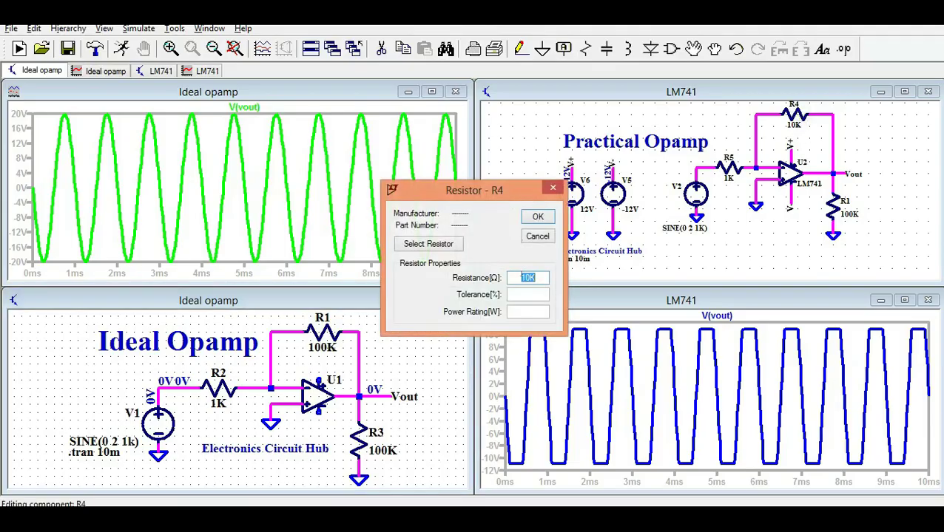
pyautogui.click(530, 278)
pyautogui.write('0')
pyautogui.click(538, 217)
pyautogui.click(121, 48)
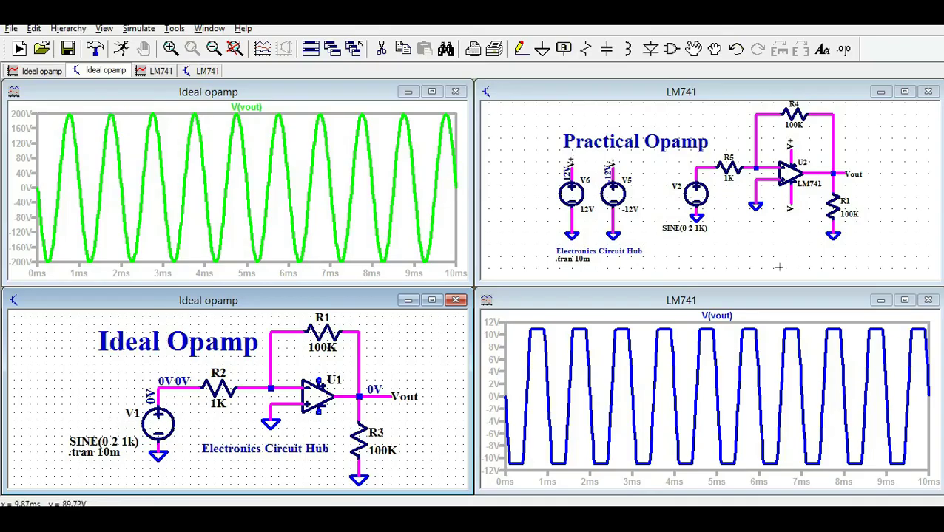
pyautogui.click(559, 140)
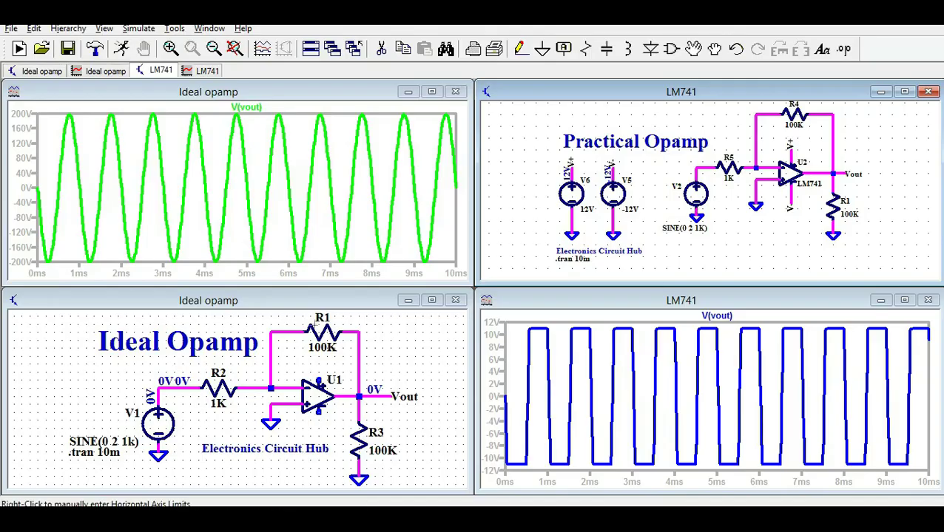
# - Try the Ideal opamp simulation with R1 set to 1000K, and undo the resistance change
pyautogui.rightClick(325, 335)
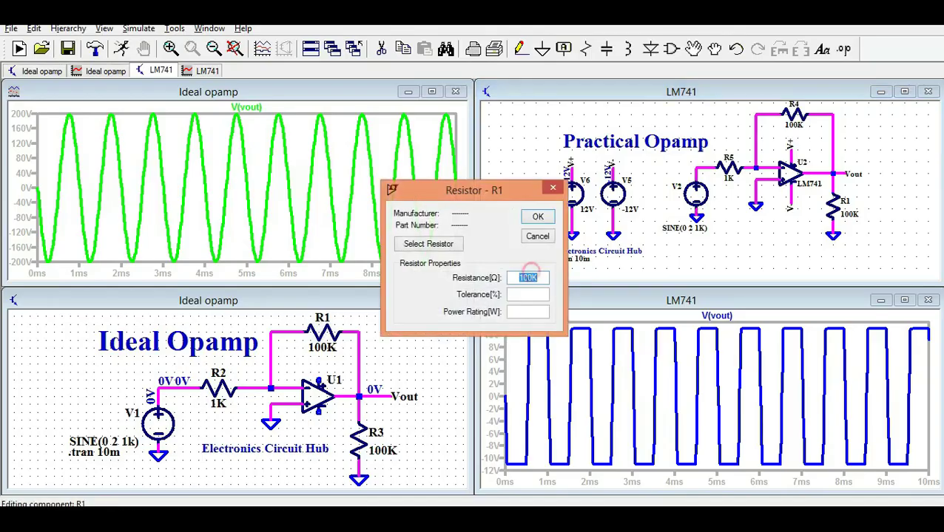
pyautogui.click(528, 277)
pyautogui.write('0')
pyautogui.press('Return')
pyautogui.click(122, 49)
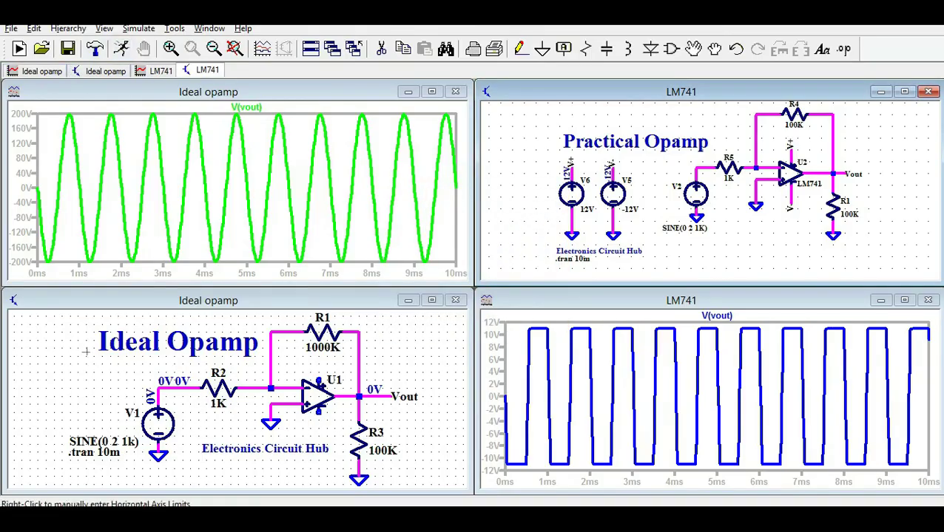
pyautogui.click(122, 49)
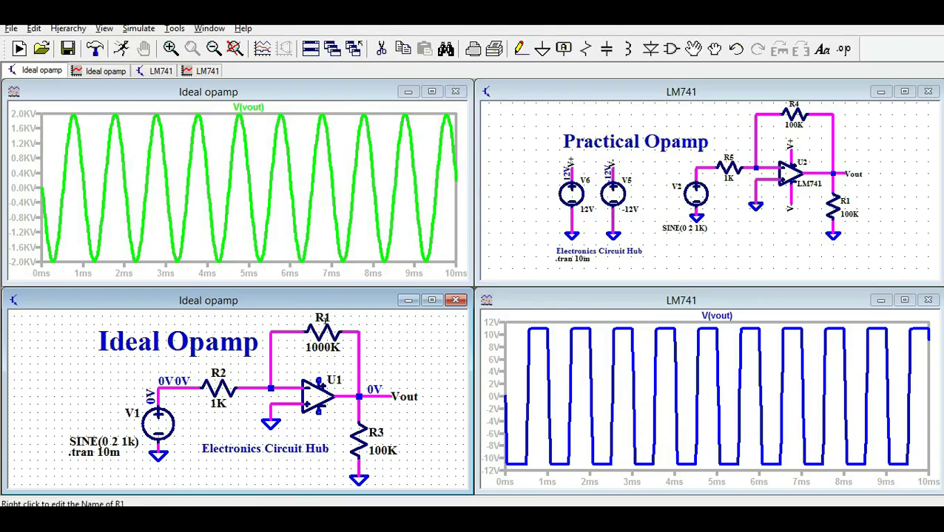
pyautogui.click(736, 48)
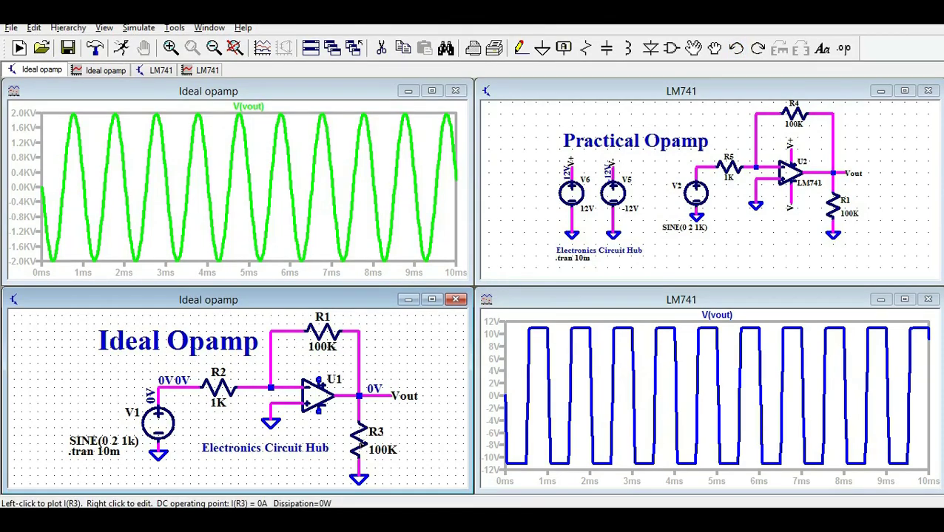
# - Set the resistance of load resistor R3 in the Ideal opamp schematic to 1 Ω
pyautogui.rightClick(358, 442)
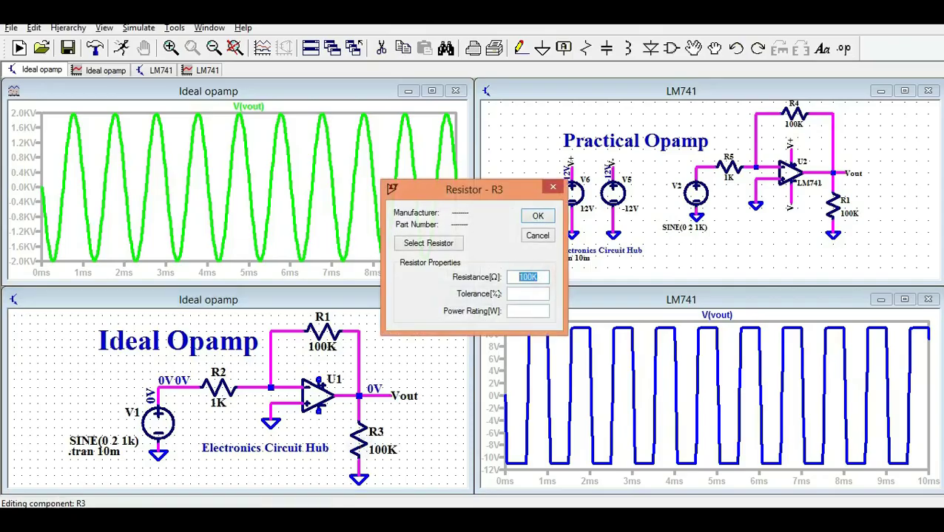
pyautogui.write('1')
pyautogui.click(538, 216)
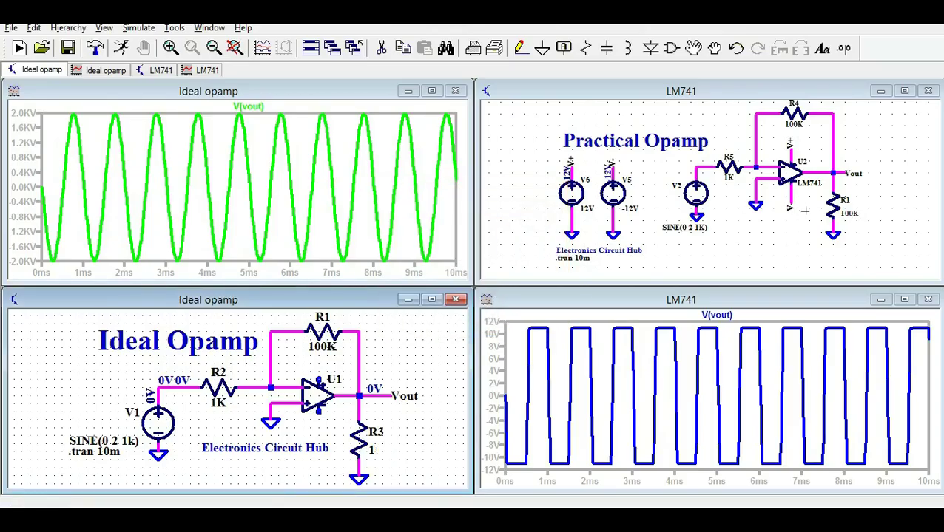
# - Set the resistance of load resistor R1 in the LM741 schematic to 1 Ω
pyautogui.rightClick(833, 206)
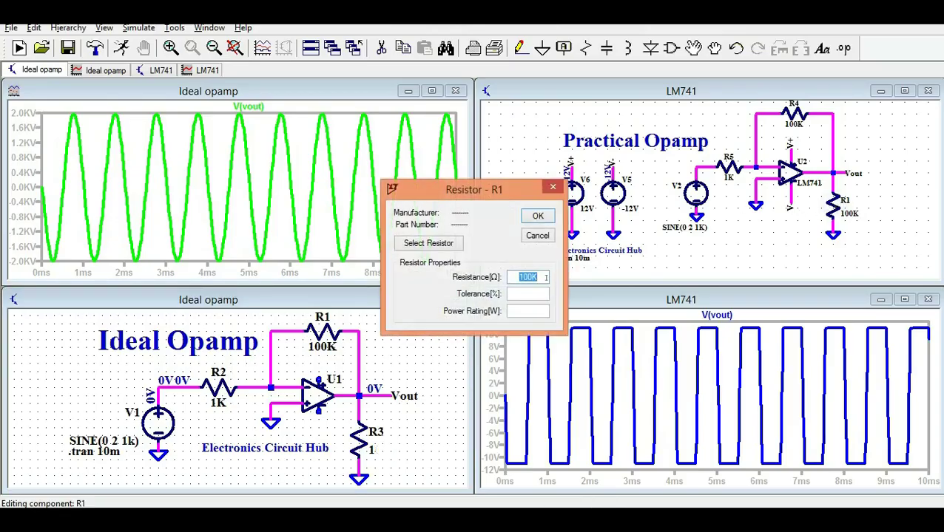
pyautogui.write('1')
pyautogui.click(533, 215)
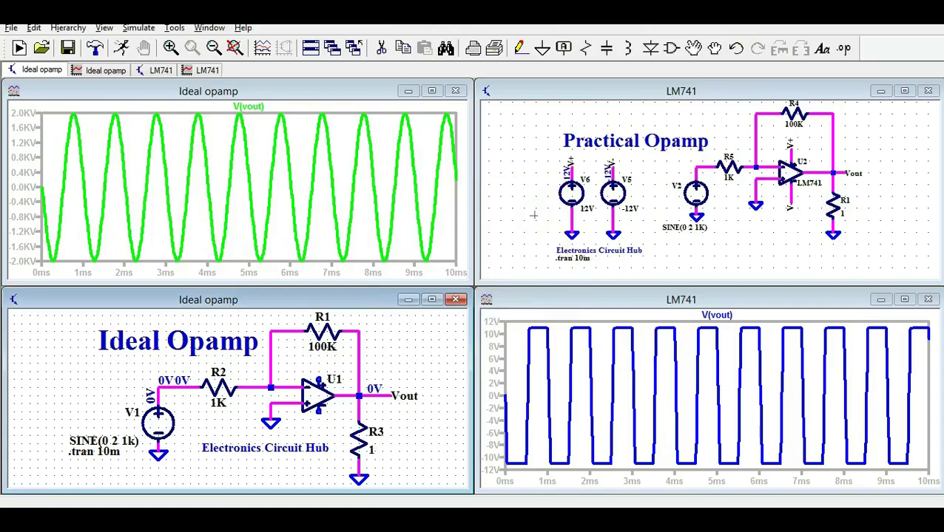
# - Rerun both simulations and plot only the load currents, through R3 for the Ideal opamp and through R1 for the LM741
pyautogui.click(122, 48)
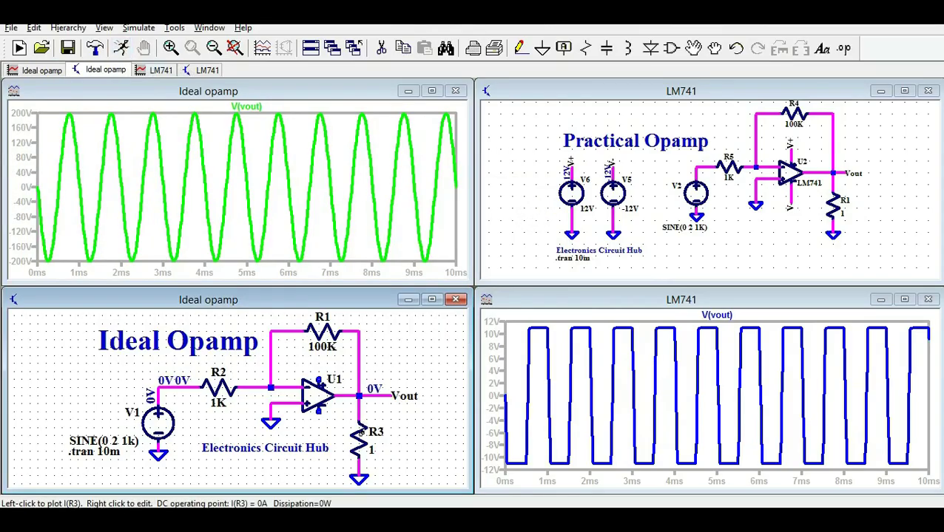
pyautogui.click(360, 433)
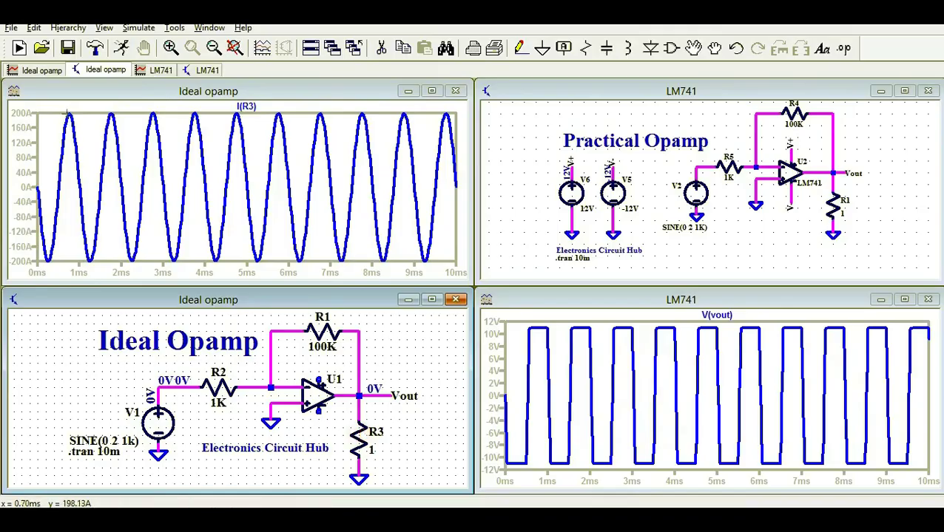
pyautogui.click(704, 233)
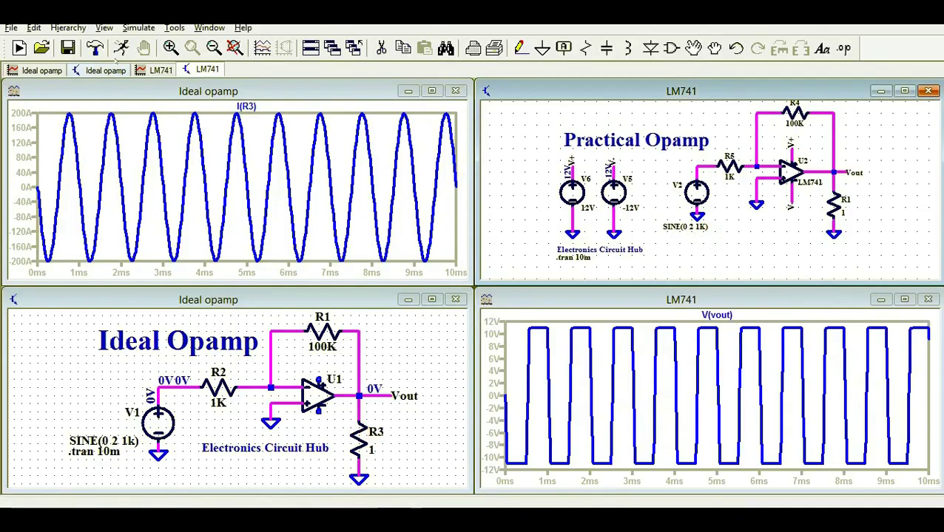
pyautogui.click(122, 48)
pyautogui.click(831, 204)
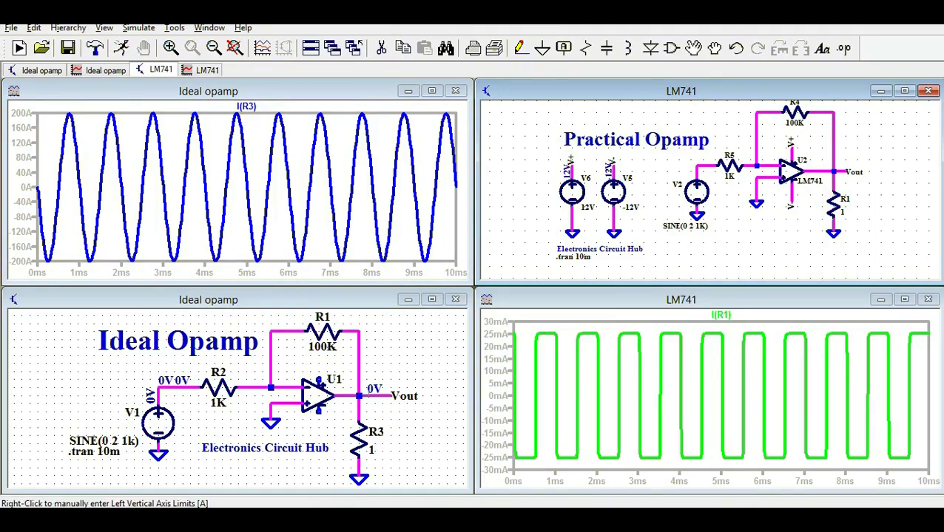
# - Plot the output voltage Vout together with the load resistor current in both the LM741 and Ideal opamp waveform windows
pyautogui.click(838, 168)
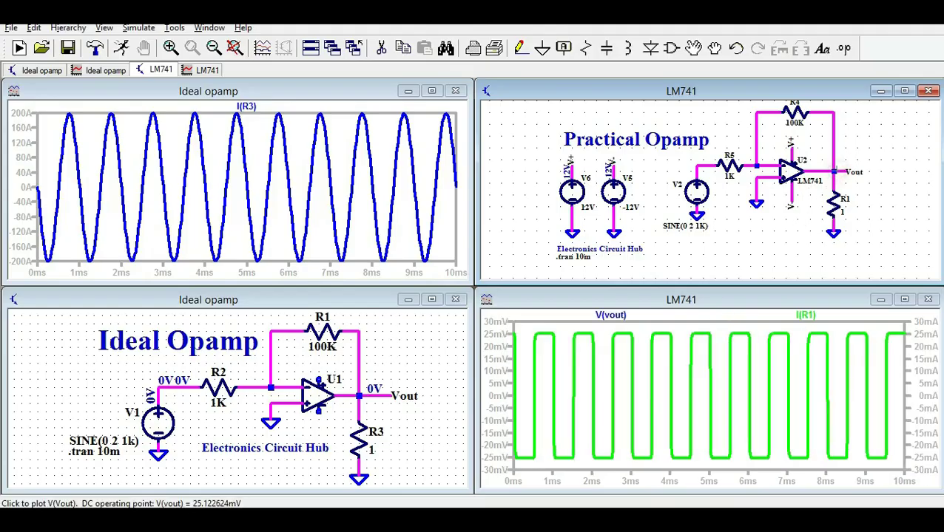
pyautogui.click(837, 170)
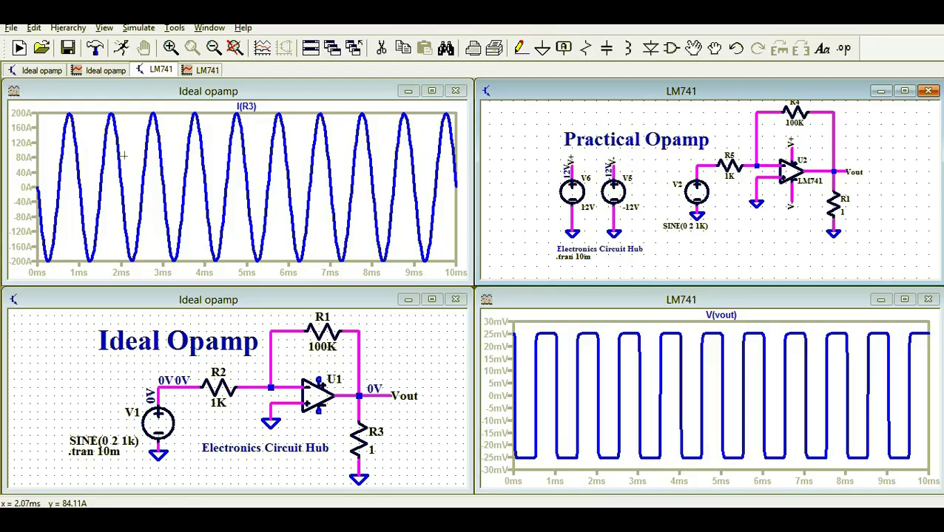
pyautogui.click(832, 200)
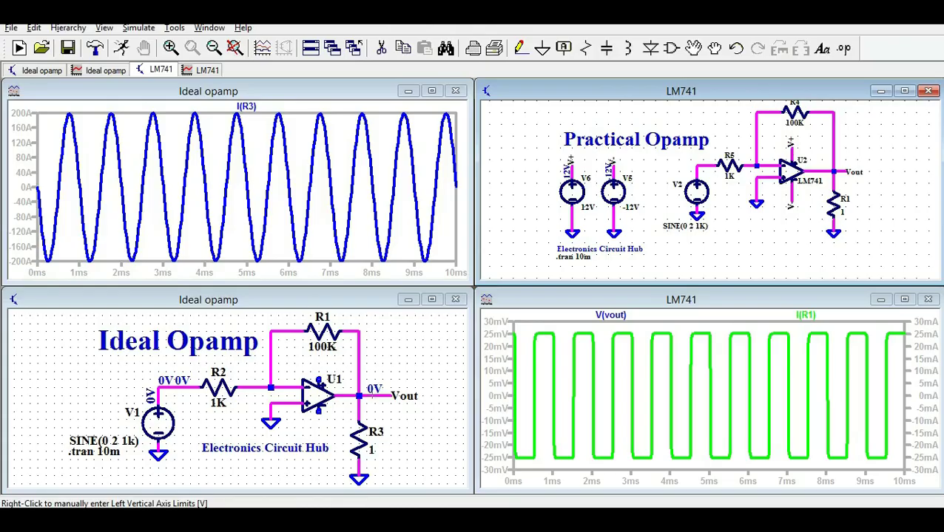
pyautogui.click(367, 395)
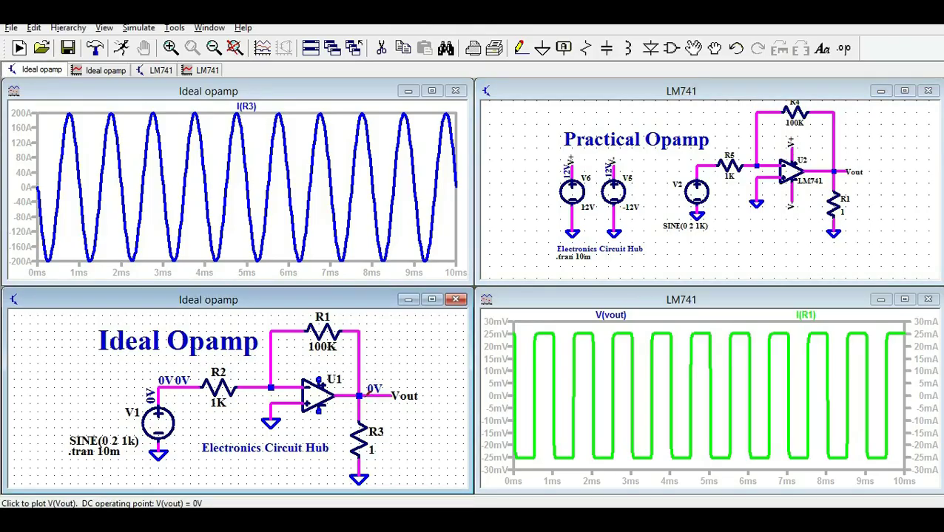
pyautogui.click(368, 394)
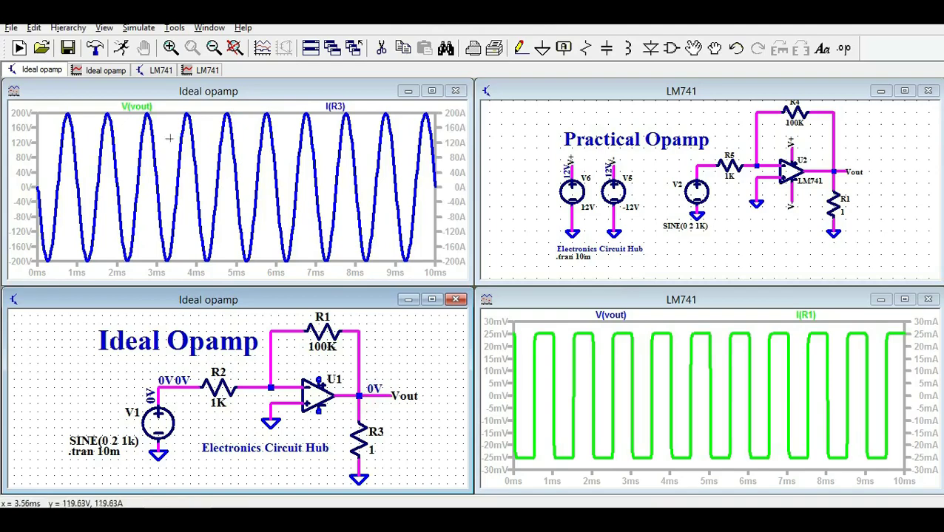